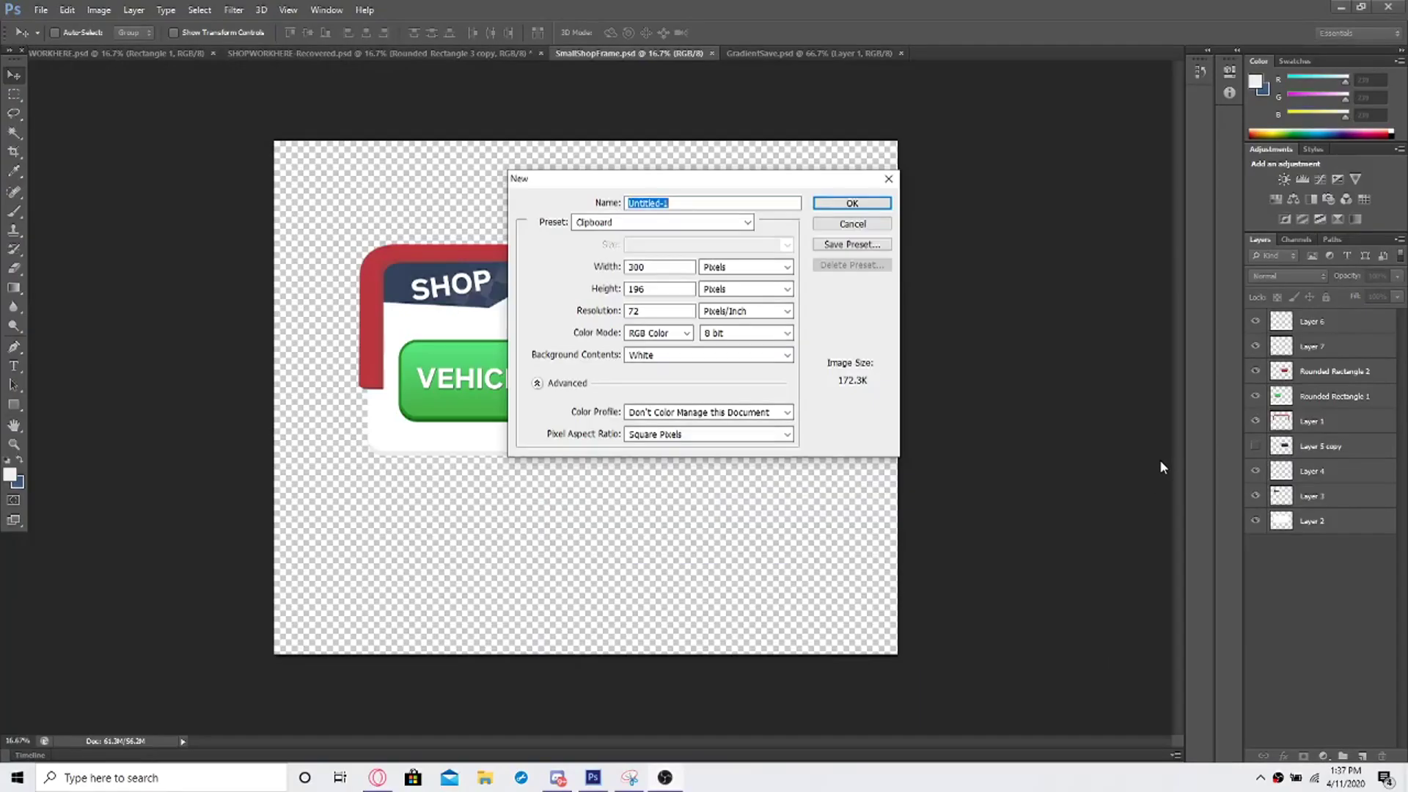
- Create a new white 17 × 14 inch, 300 ppi document from the Logo/UI Work preset
{"action": "left_click", "coordinate": [676, 223]}
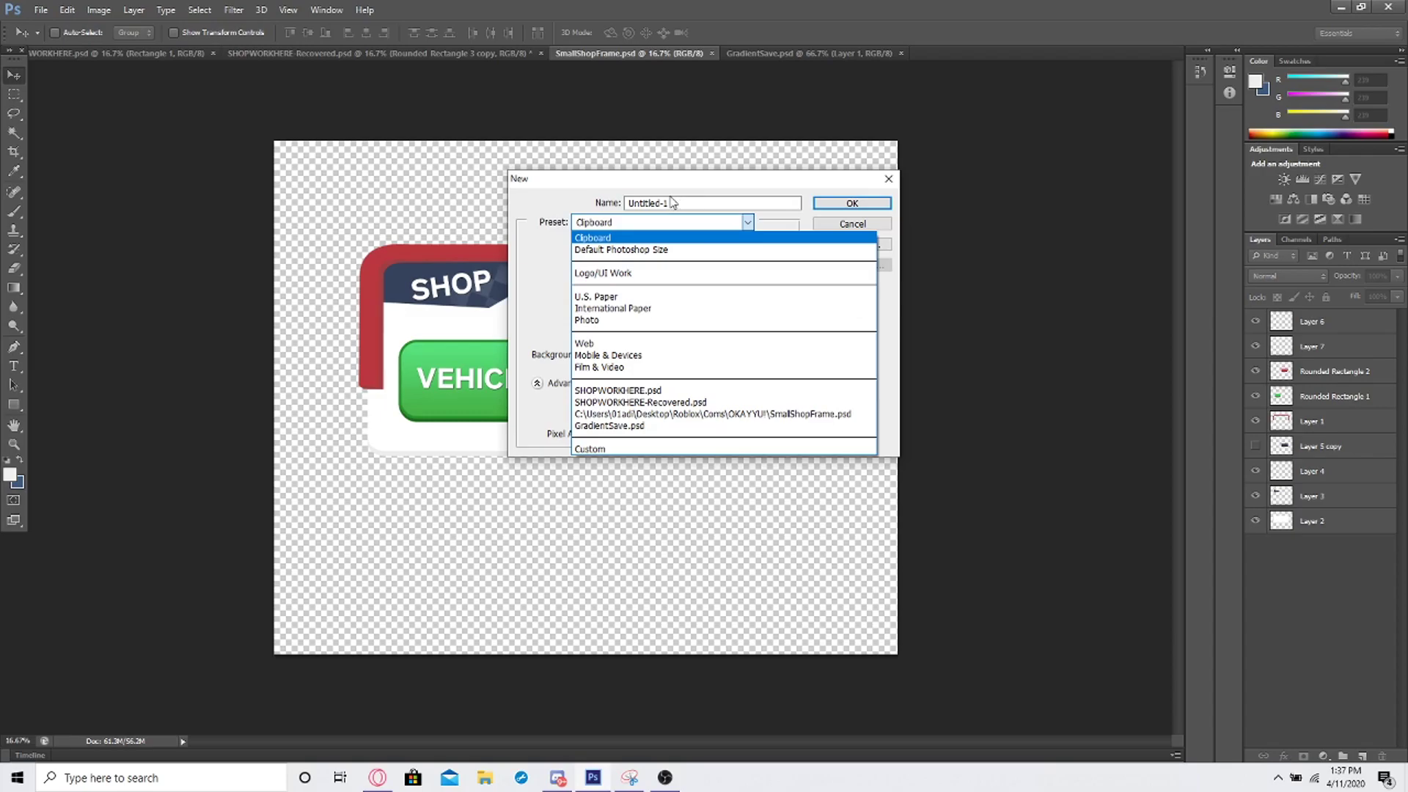
{"action": "left_click", "coordinate": [671, 281]}
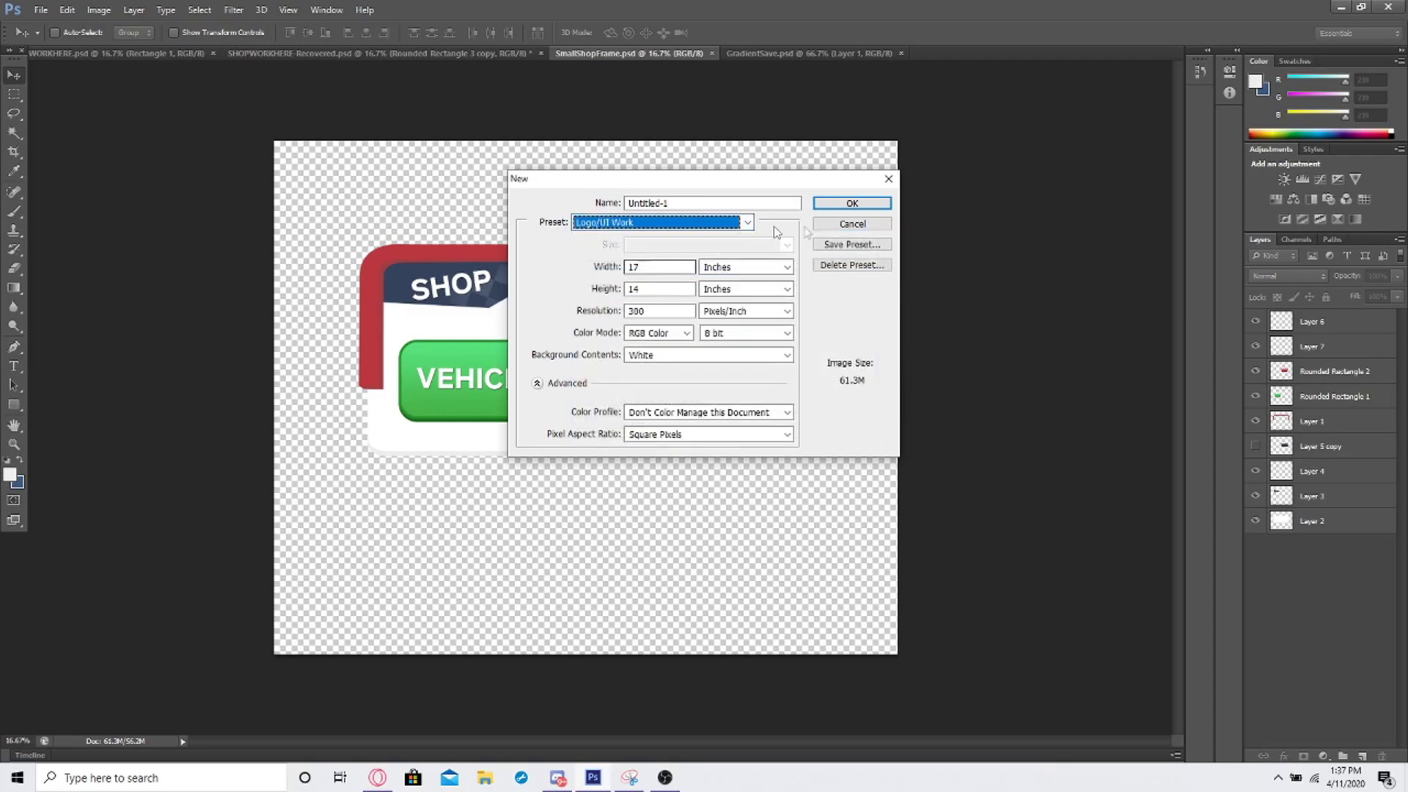
{"action": "left_click", "coordinate": [844, 205]}
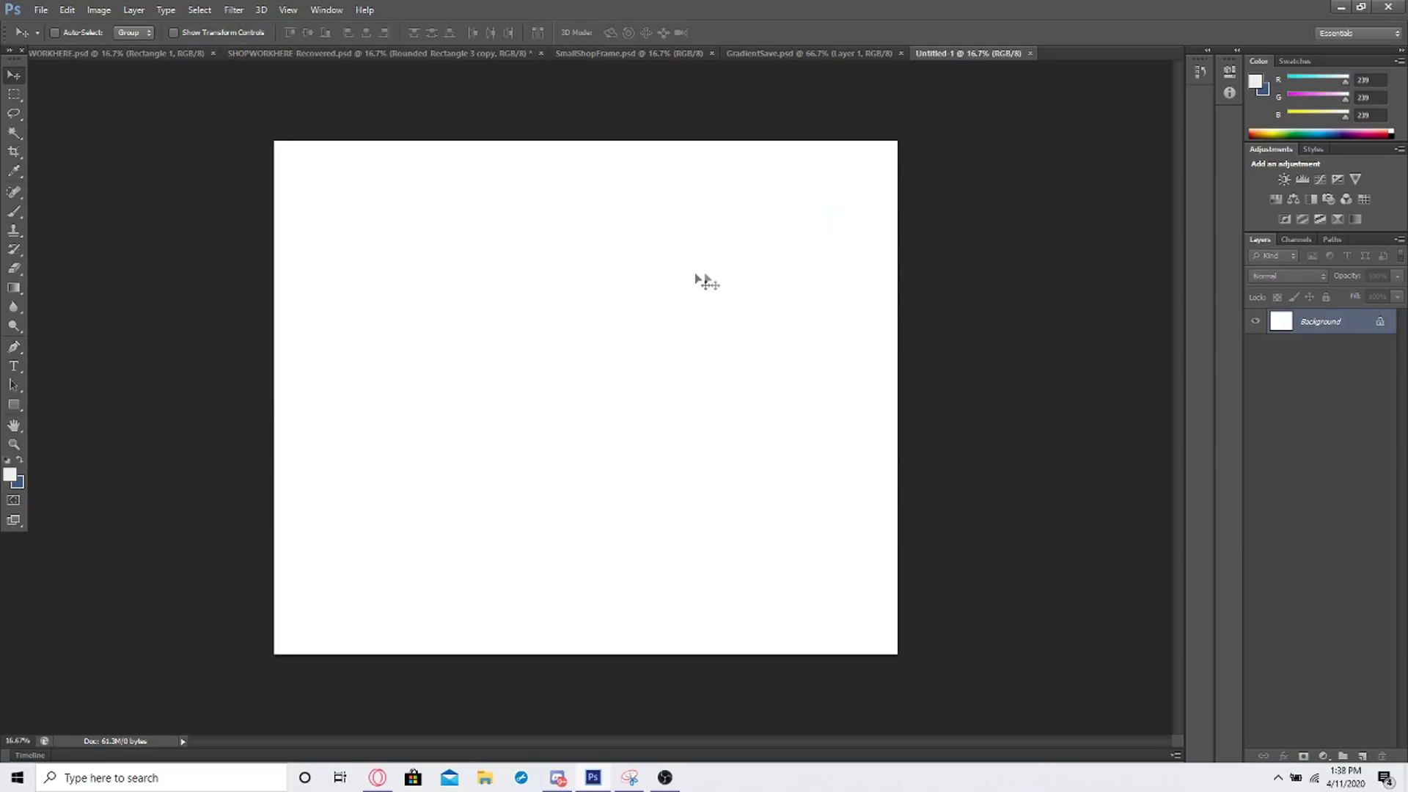
- Darken the white background with a Hue/Saturation Lightness adjustment and merge it down
{"action": "left_click", "coordinate": [1362, 754]}
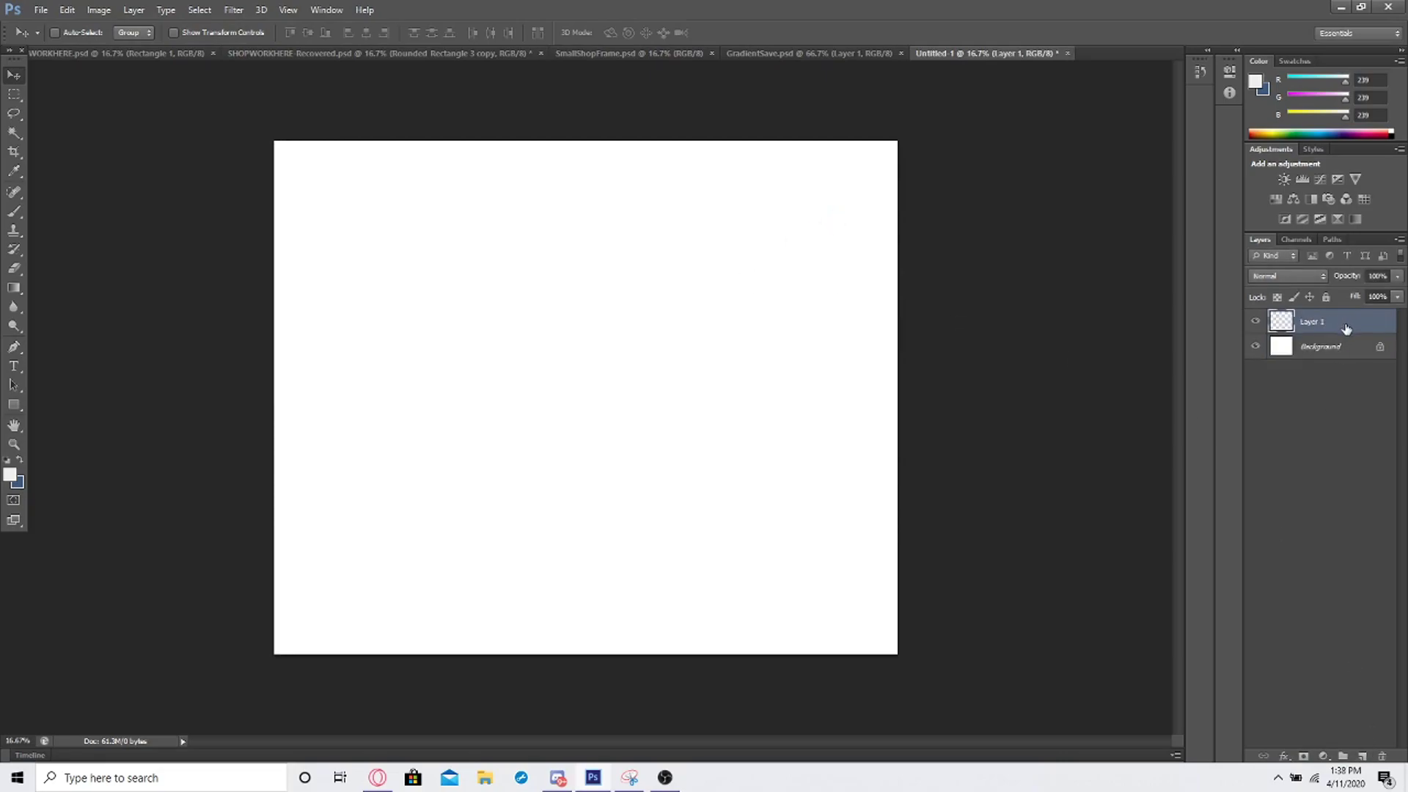
{"action": "key", "text": "Delete"}
{"action": "left_click", "coordinate": [1276, 199]}
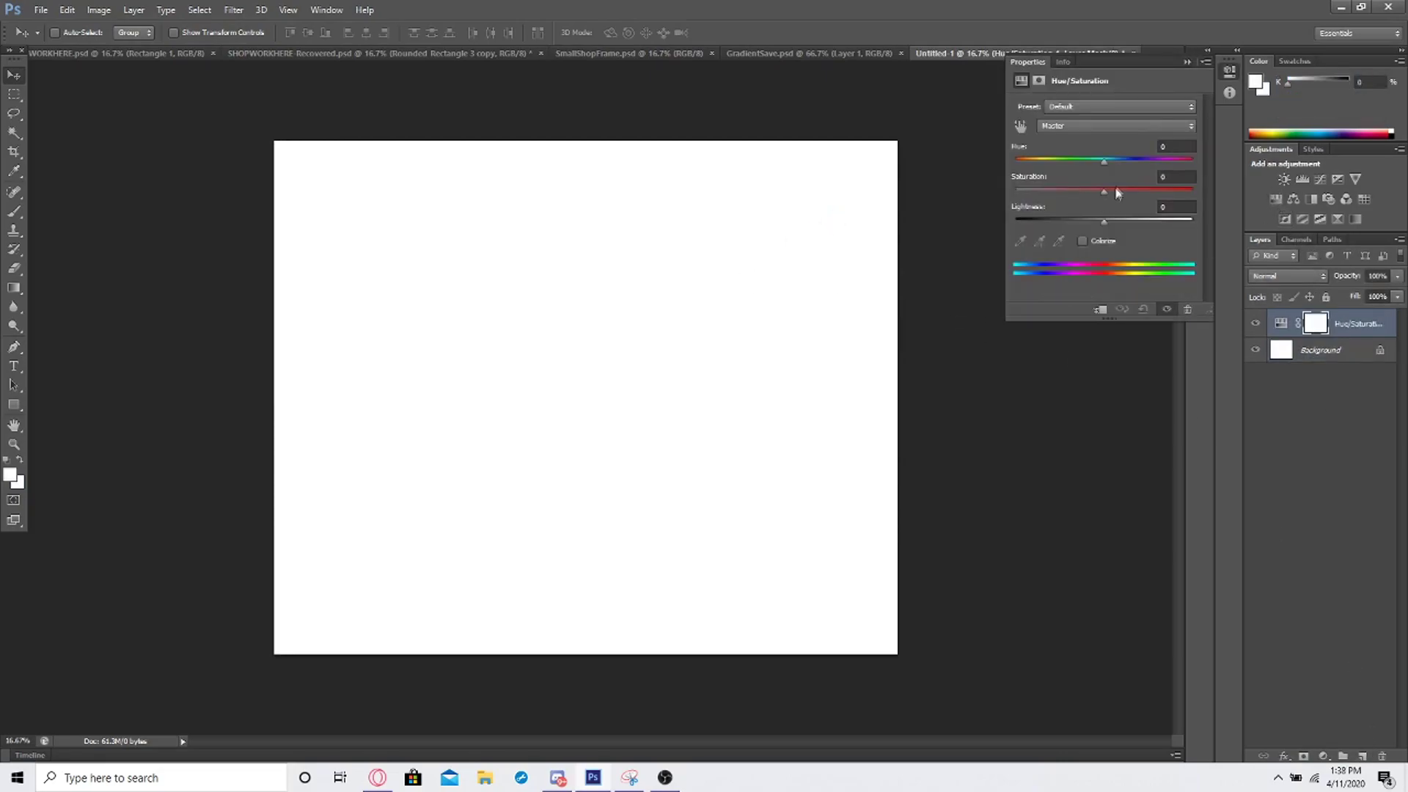
{"action": "left_click_drag", "start_coordinate": [1103, 222], "coordinate": [1065, 224]}
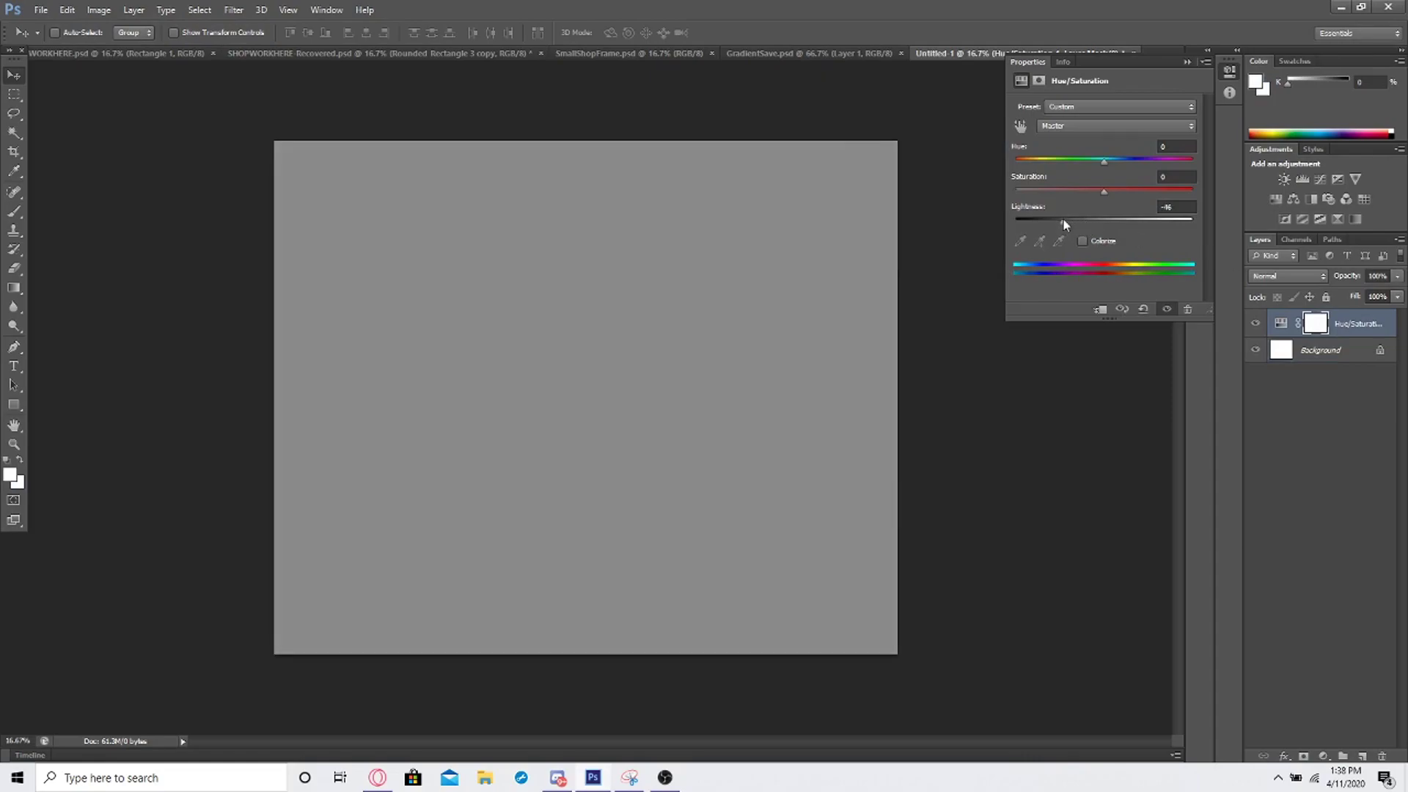
{"action": "right_click", "coordinate": [1340, 323]}
{"action": "left_click", "coordinate": [1228, 530]}
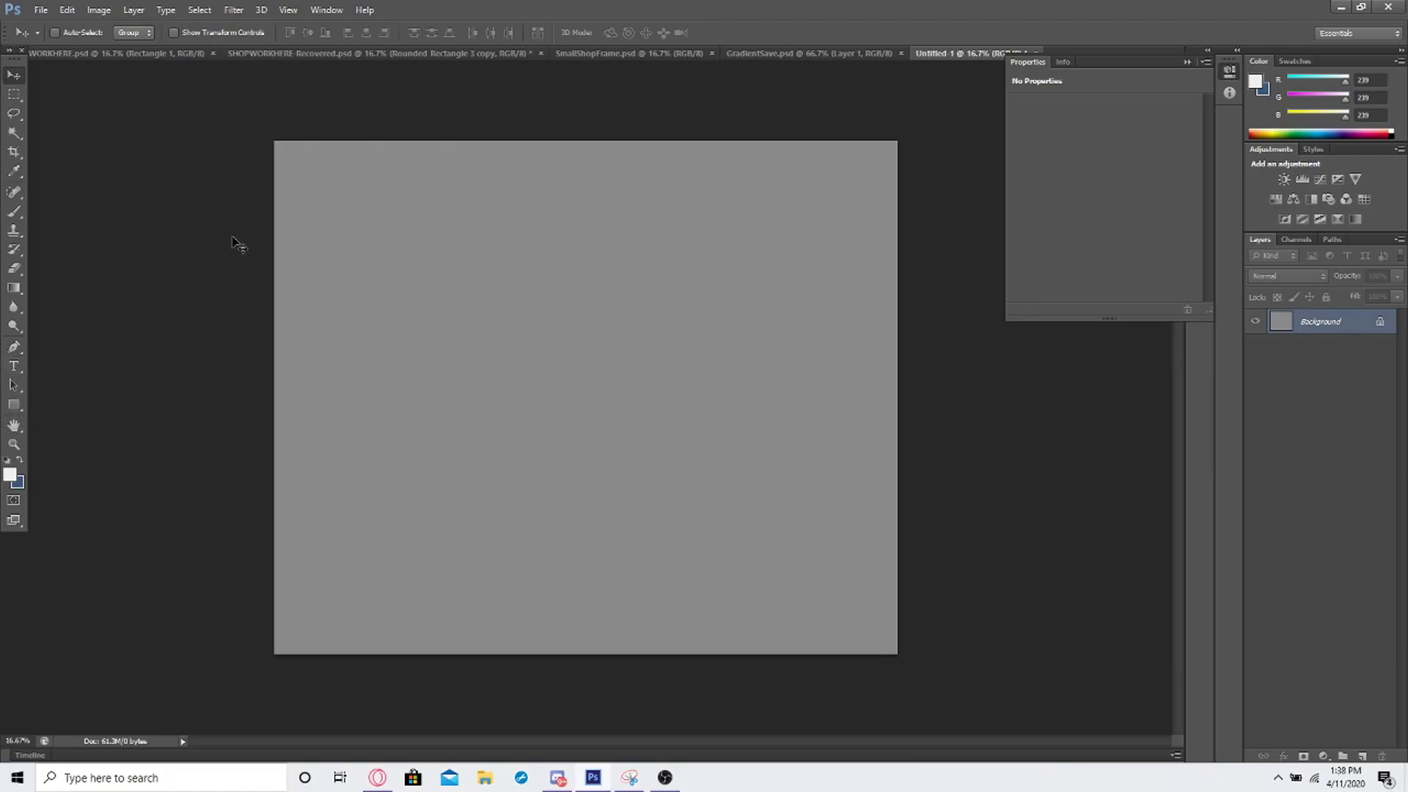
- Type the word SAMPLE on the canvas and move it up and right
{"action": "left_click", "coordinate": [13, 366]}
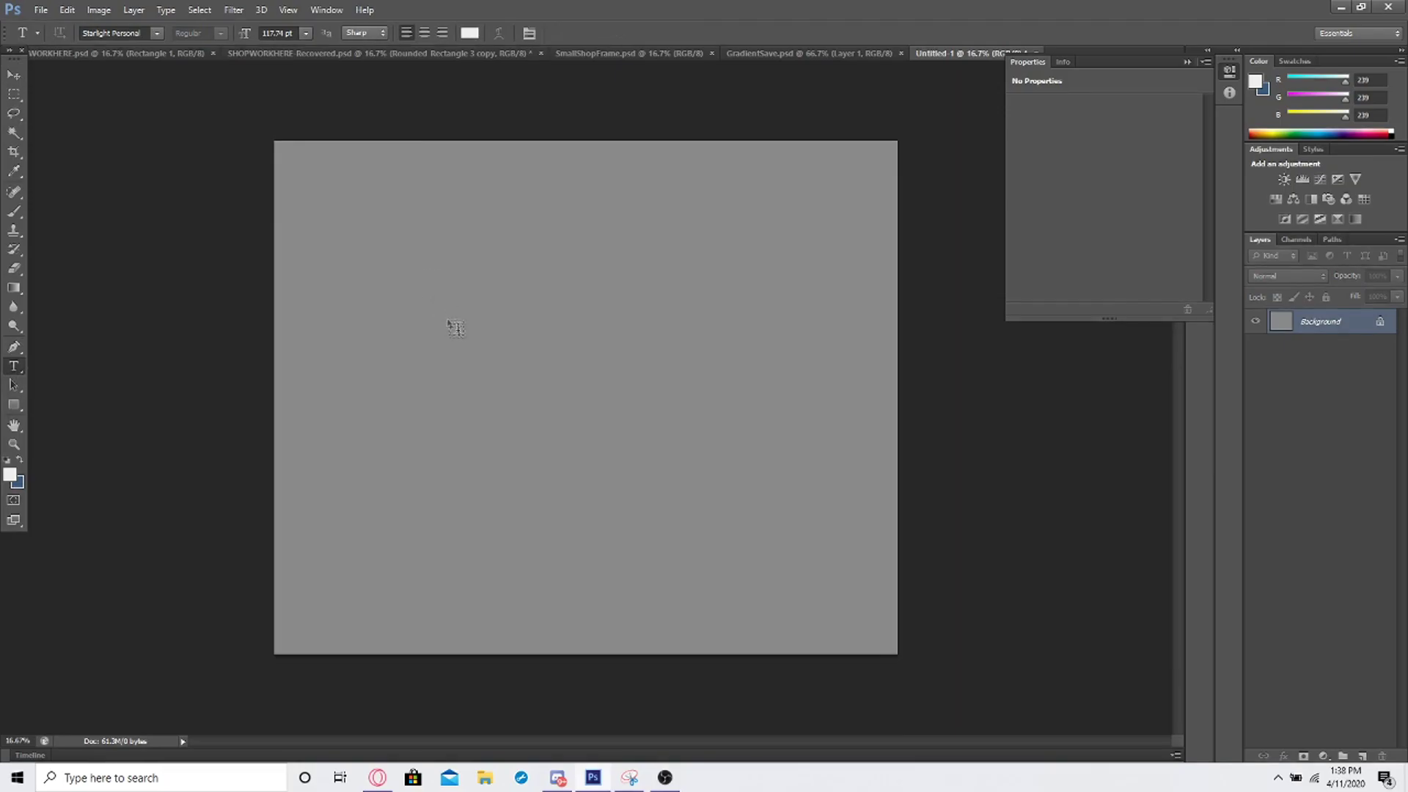
{"action": "left_click", "coordinate": [454, 325]}
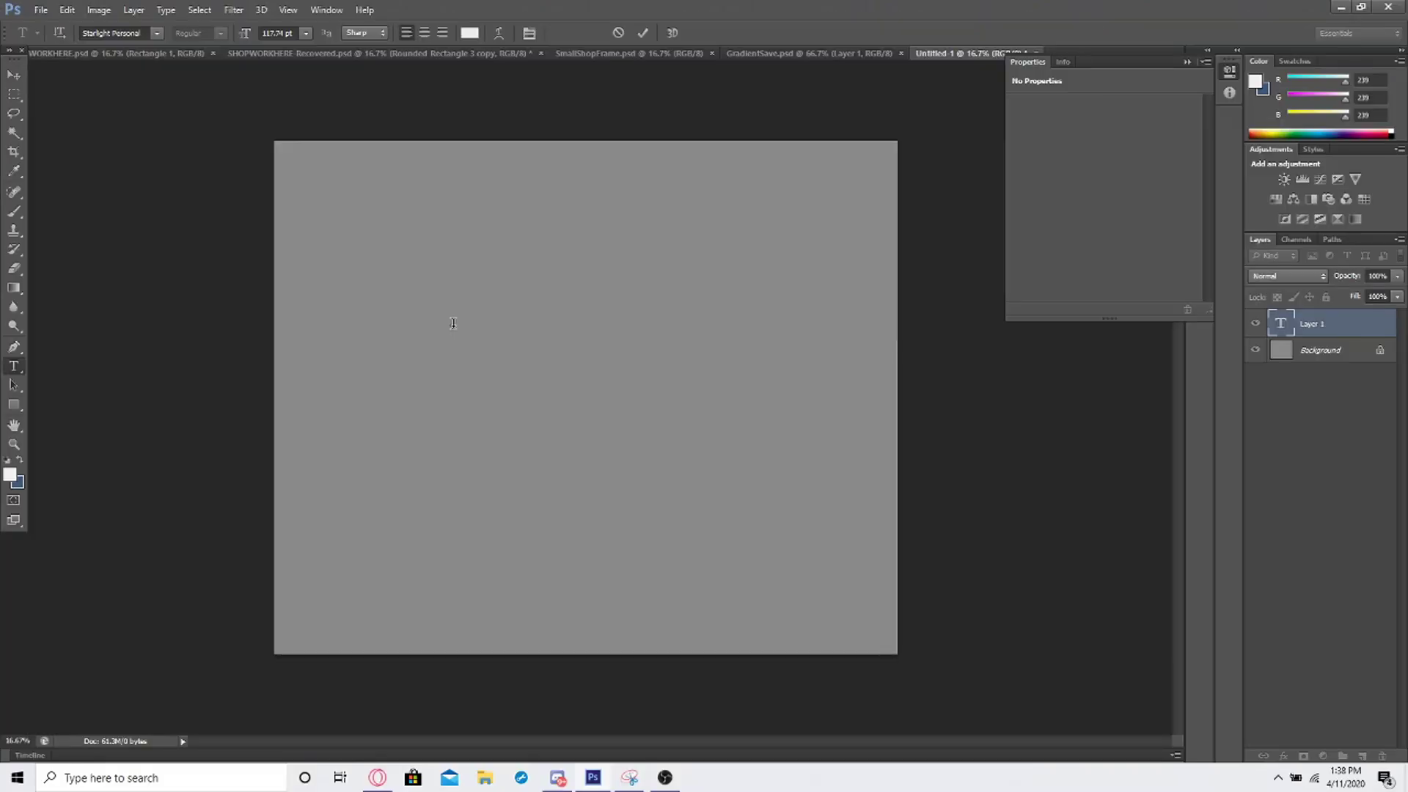
{"action": "type", "text": "Sampl"}
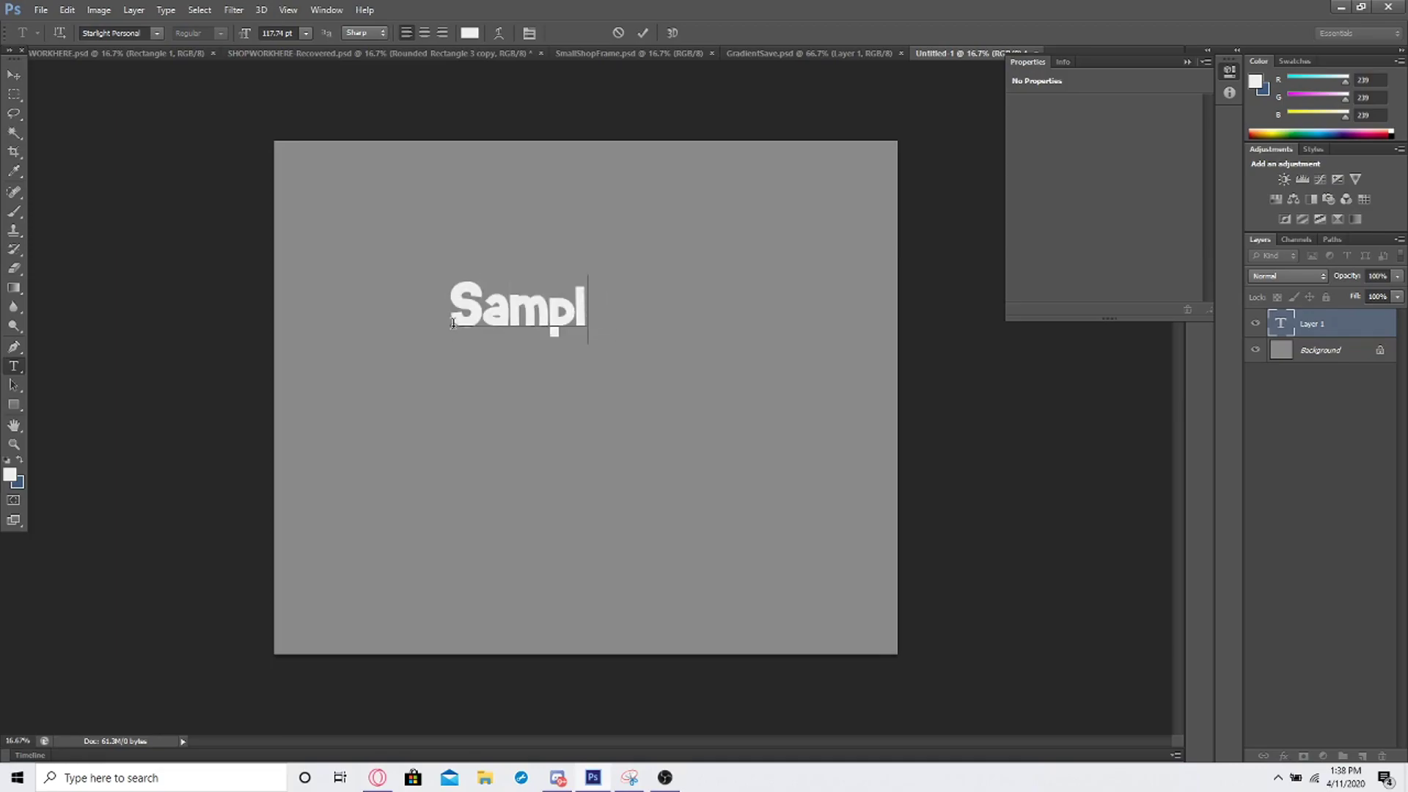
{"action": "key", "text": "BackSpace"}
{"action": "key", "text": "BackSpace"}
{"action": "key", "text": "BackSpace"}
{"action": "key", "text": "BackSpace"}
{"action": "type", "text": "AMPLE"}
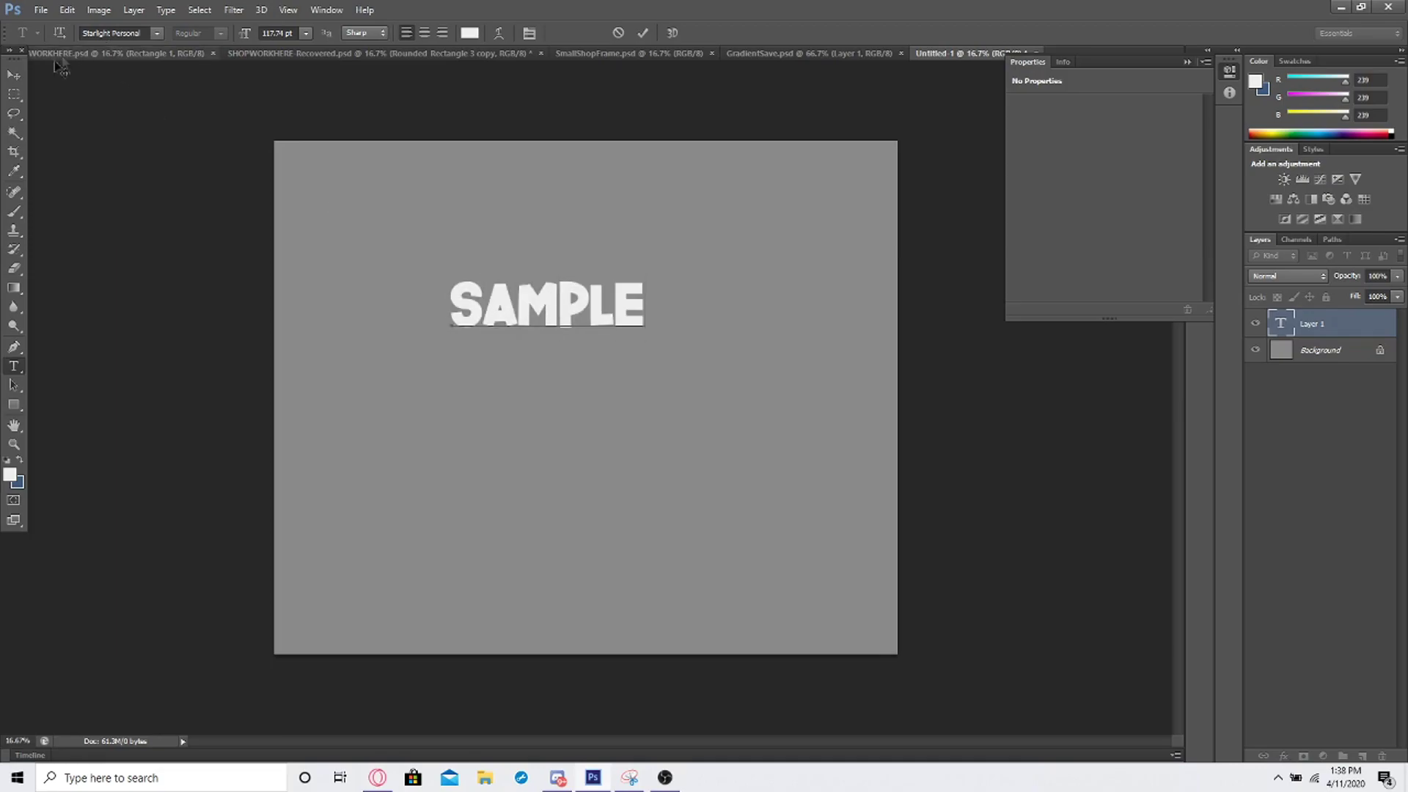
{"action": "left_click", "coordinate": [23, 73]}
{"action": "left_click_drag", "start_coordinate": [539, 334], "coordinate": [653, 297]}
- Add TEXT as a second type layer centred beneath SAMPLE
{"action": "left_click", "coordinate": [14, 366]}
{"action": "left_click", "coordinate": [578, 399]}
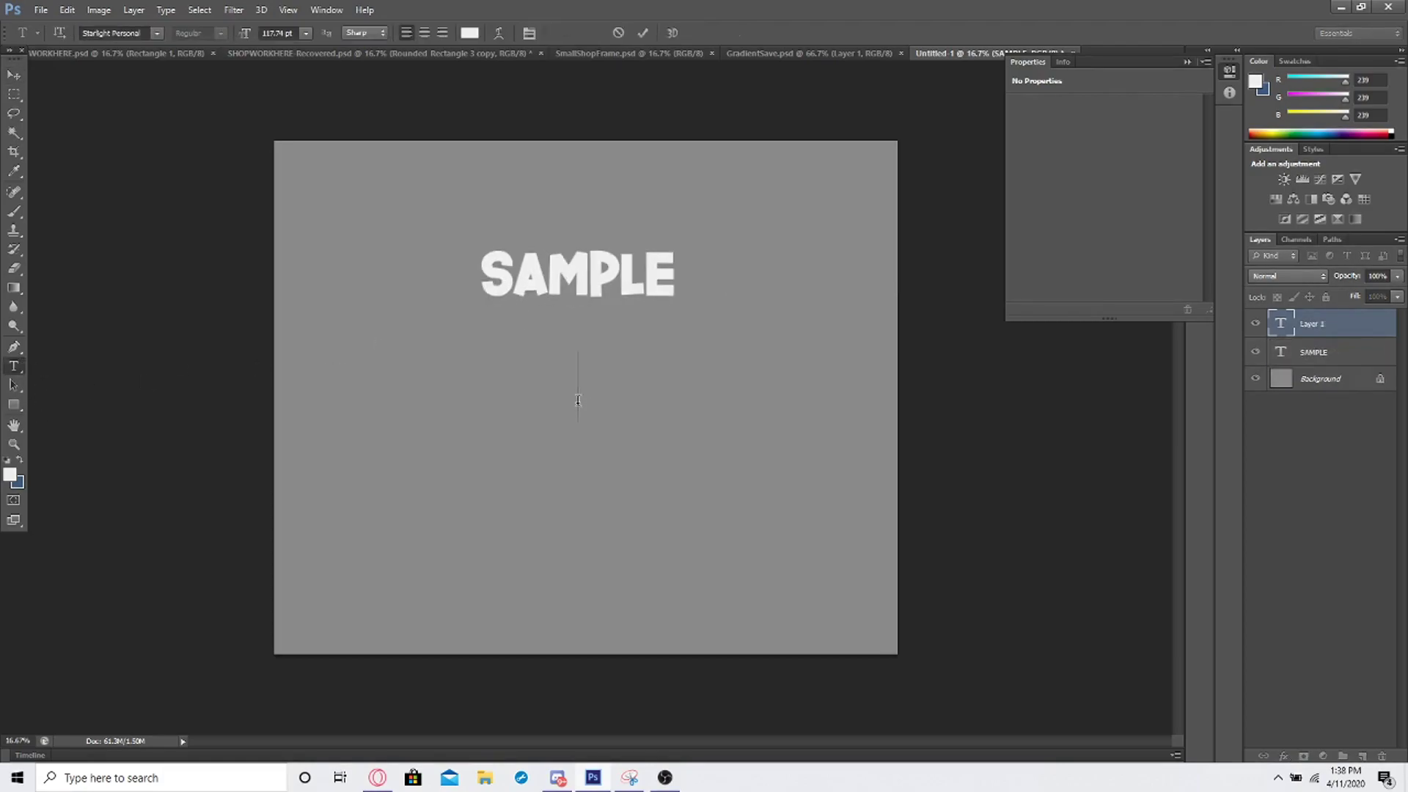
{"action": "type", "text": "TEXT"}
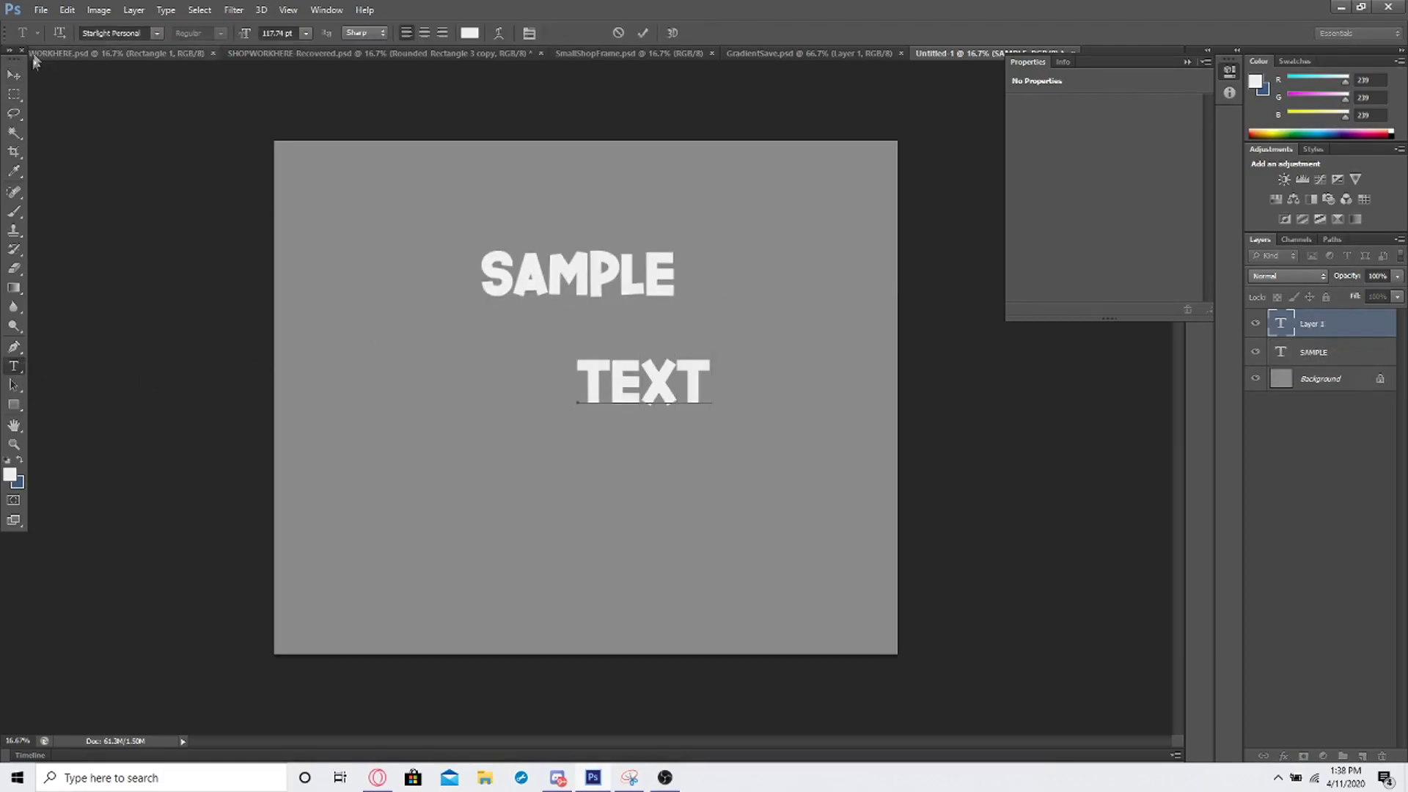
{"action": "left_click", "coordinate": [13, 74]}
{"action": "left_click_drag", "start_coordinate": [645, 386], "coordinate": [575, 336]}
- Add a Gradient Overlay to the SAMPLE layer and open its Gradient Editor
{"action": "right_click", "coordinate": [1352, 327]}
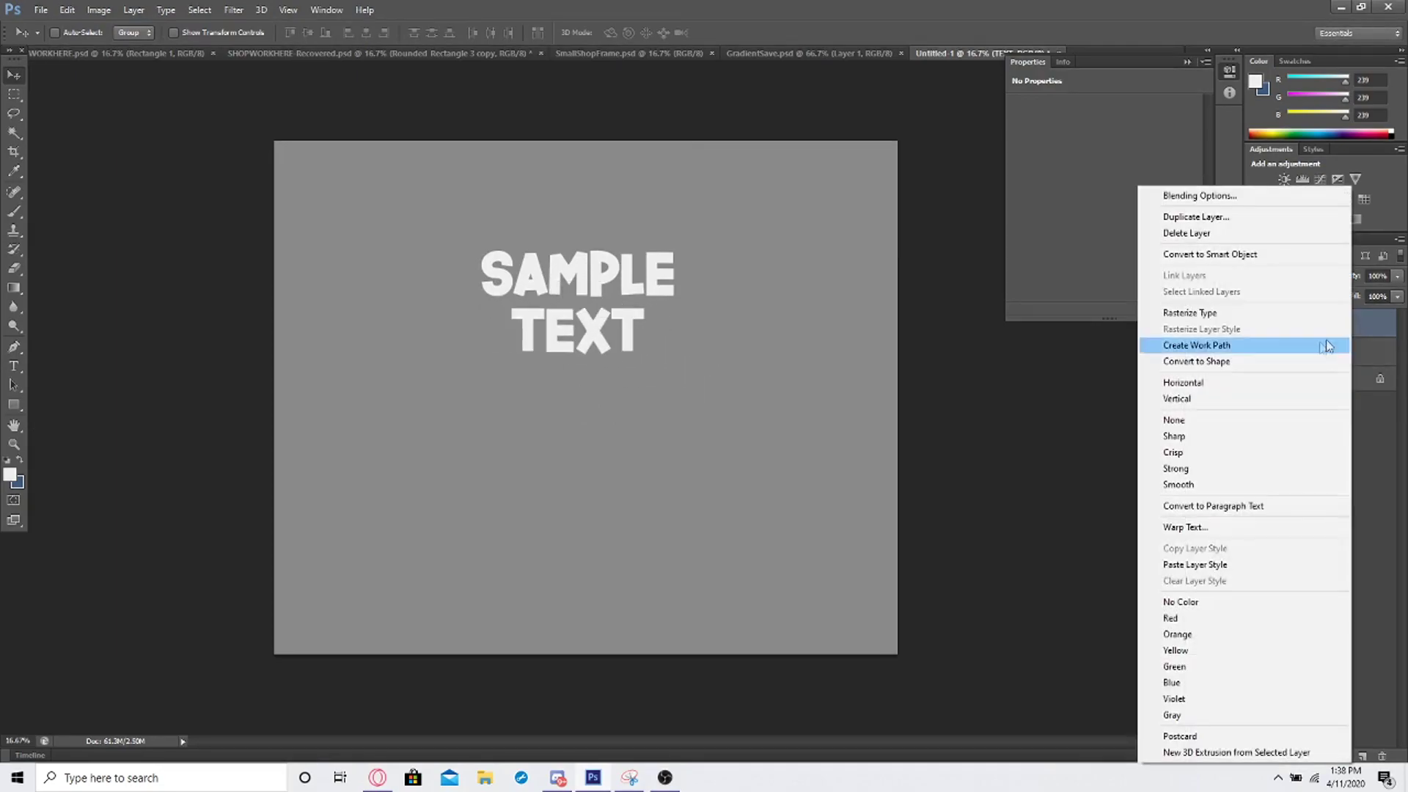
{"action": "left_click", "coordinate": [1345, 347]}
{"action": "right_click", "coordinate": [1346, 359]}
{"action": "left_click", "coordinate": [1246, 193]}
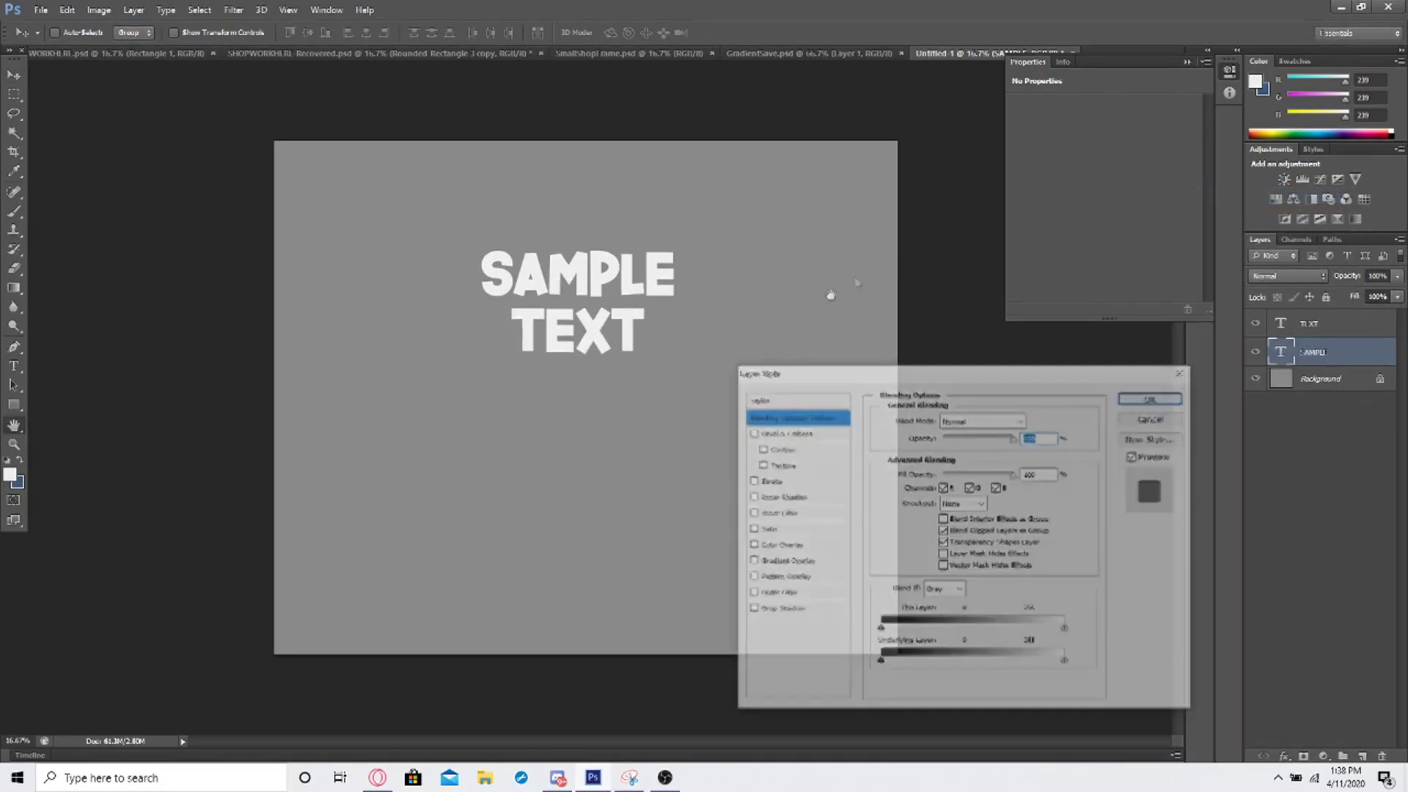
{"action": "left_click", "coordinate": [814, 561]}
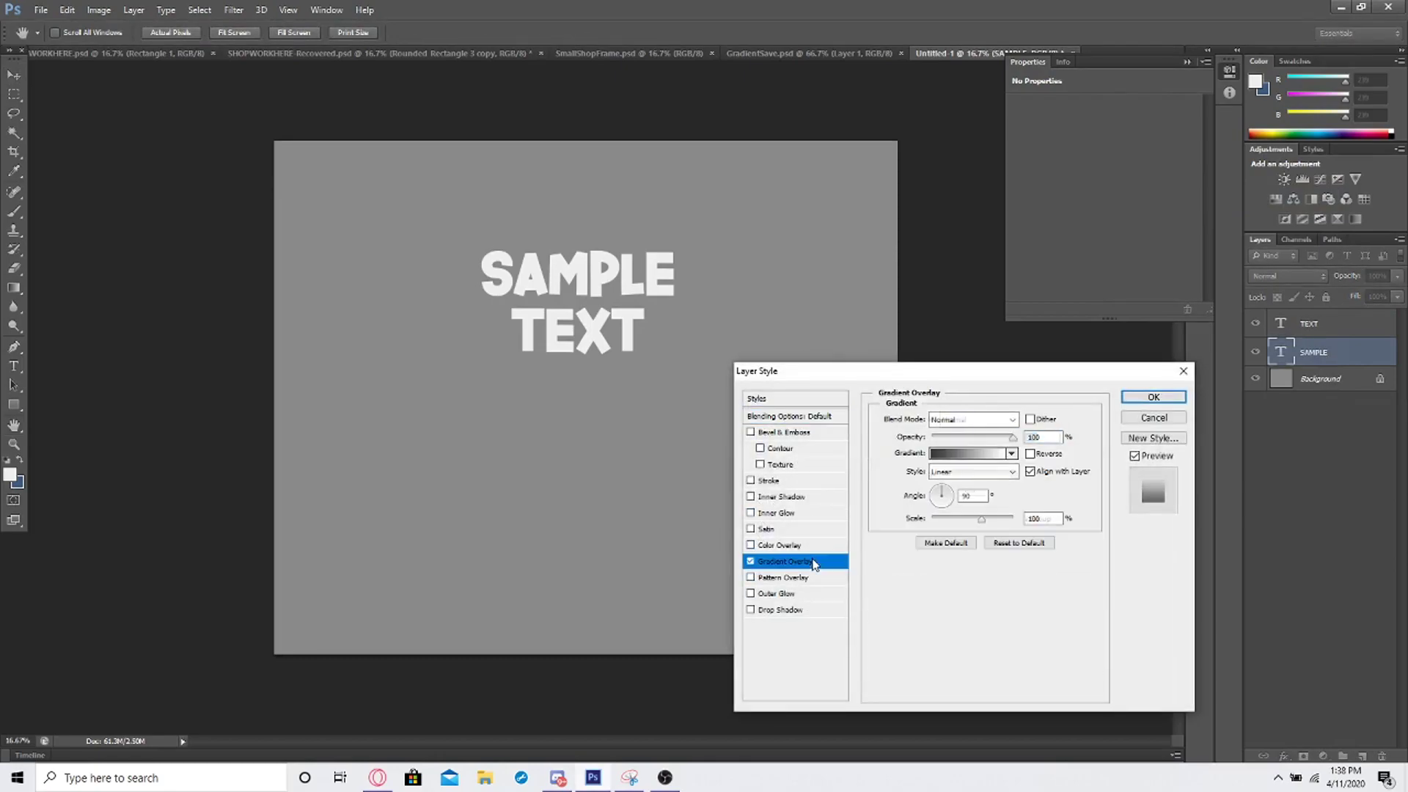
{"action": "left_click", "coordinate": [986, 451]}
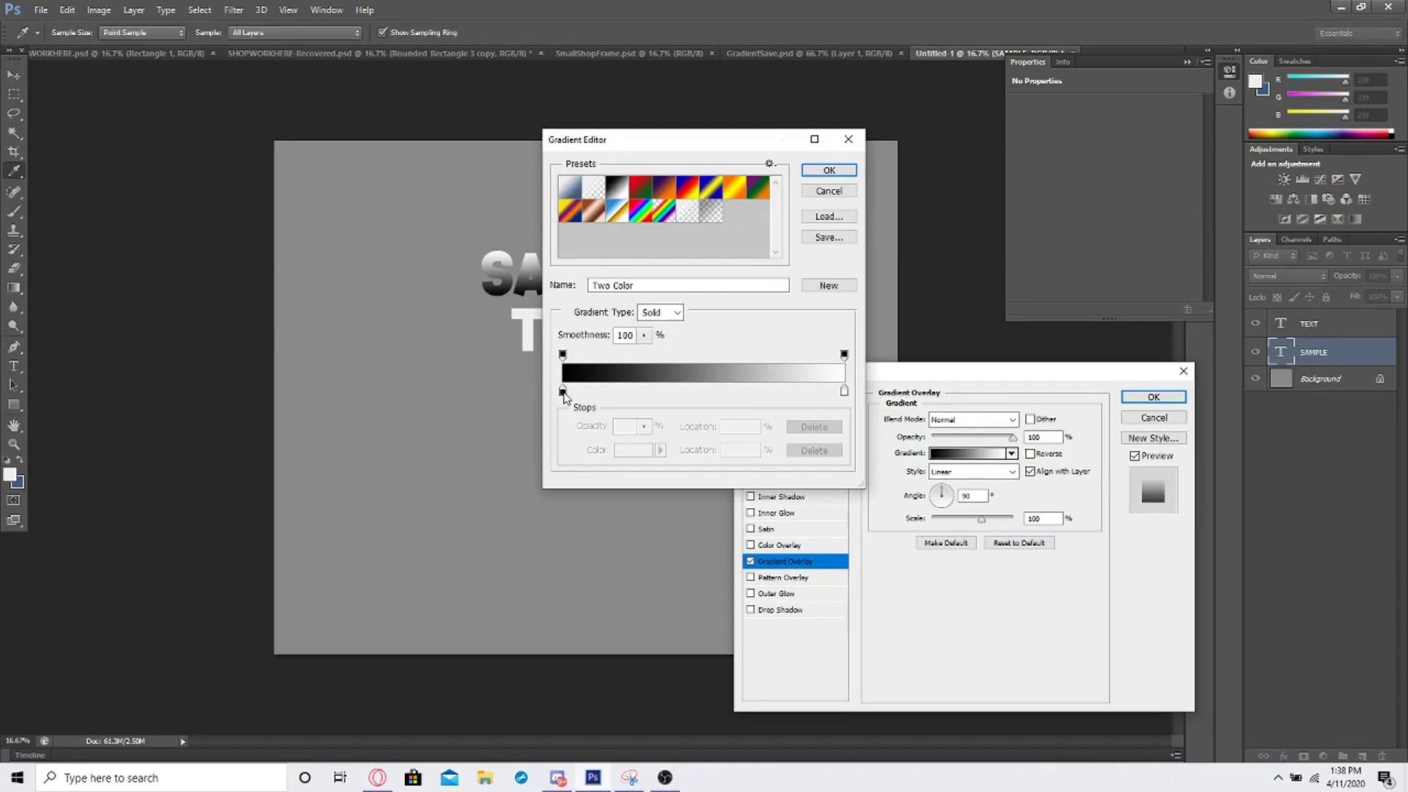
- Set the gradient's left stop to a dark gold
{"action": "double_click", "coordinate": [563, 390]}
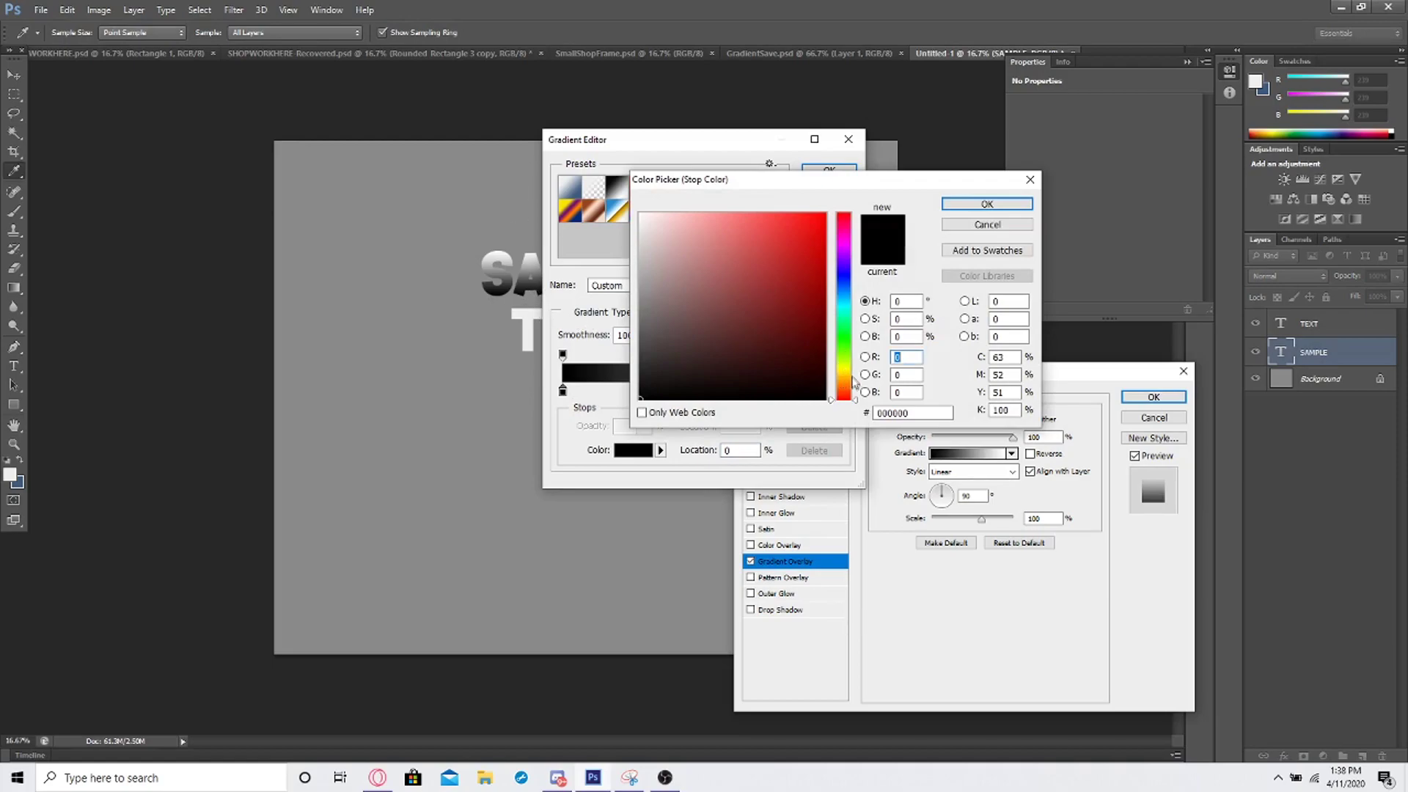
{"action": "left_click_drag", "start_coordinate": [853, 382], "coordinate": [853, 375]}
{"action": "left_click", "coordinate": [822, 280]}
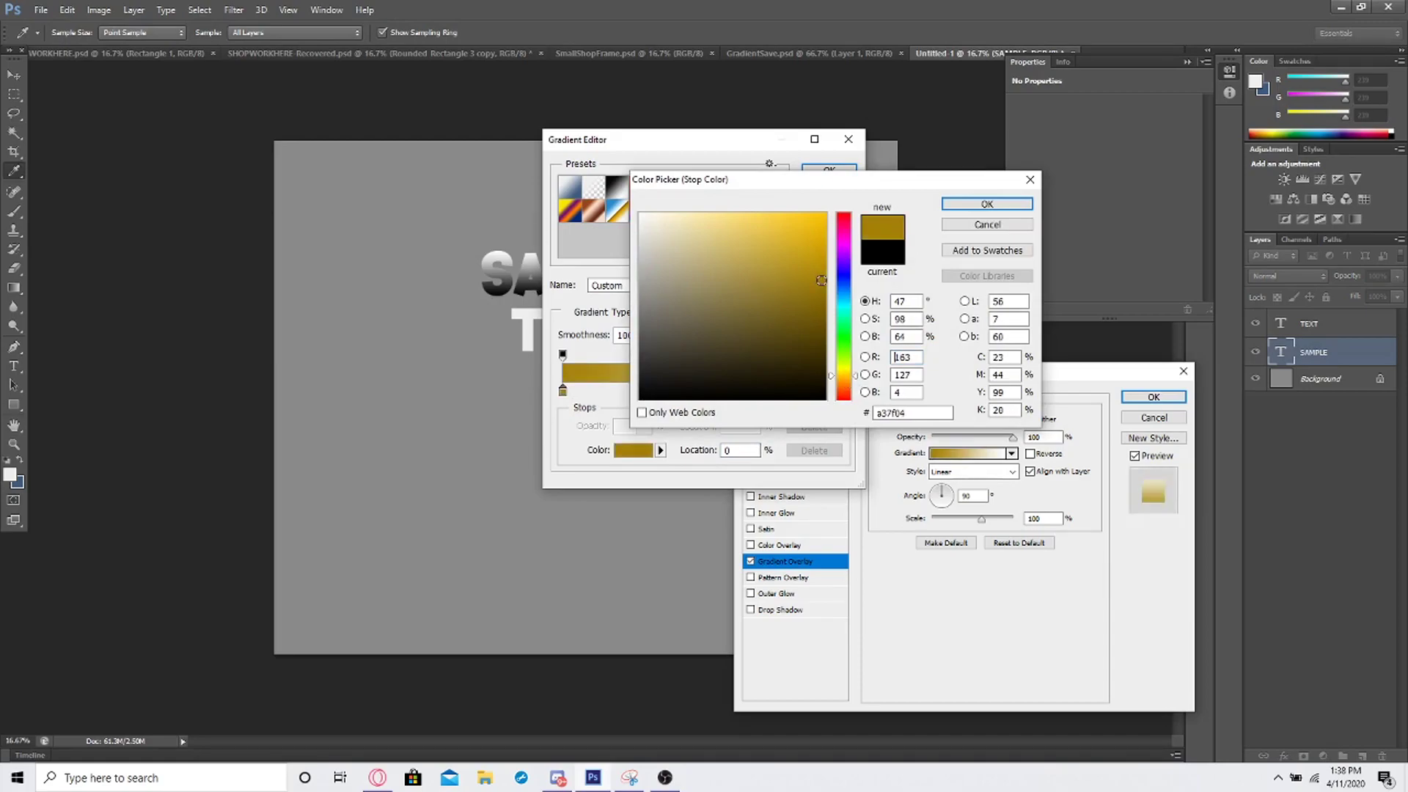
{"action": "mouse_move", "coordinate": [821, 281]}
{"action": "left_mouse_down"}
{"action": "mouse_move", "coordinate": [835, 293]}
{"action": "mouse_move", "coordinate": [748, 264]}
{"action": "left_mouse_up"}
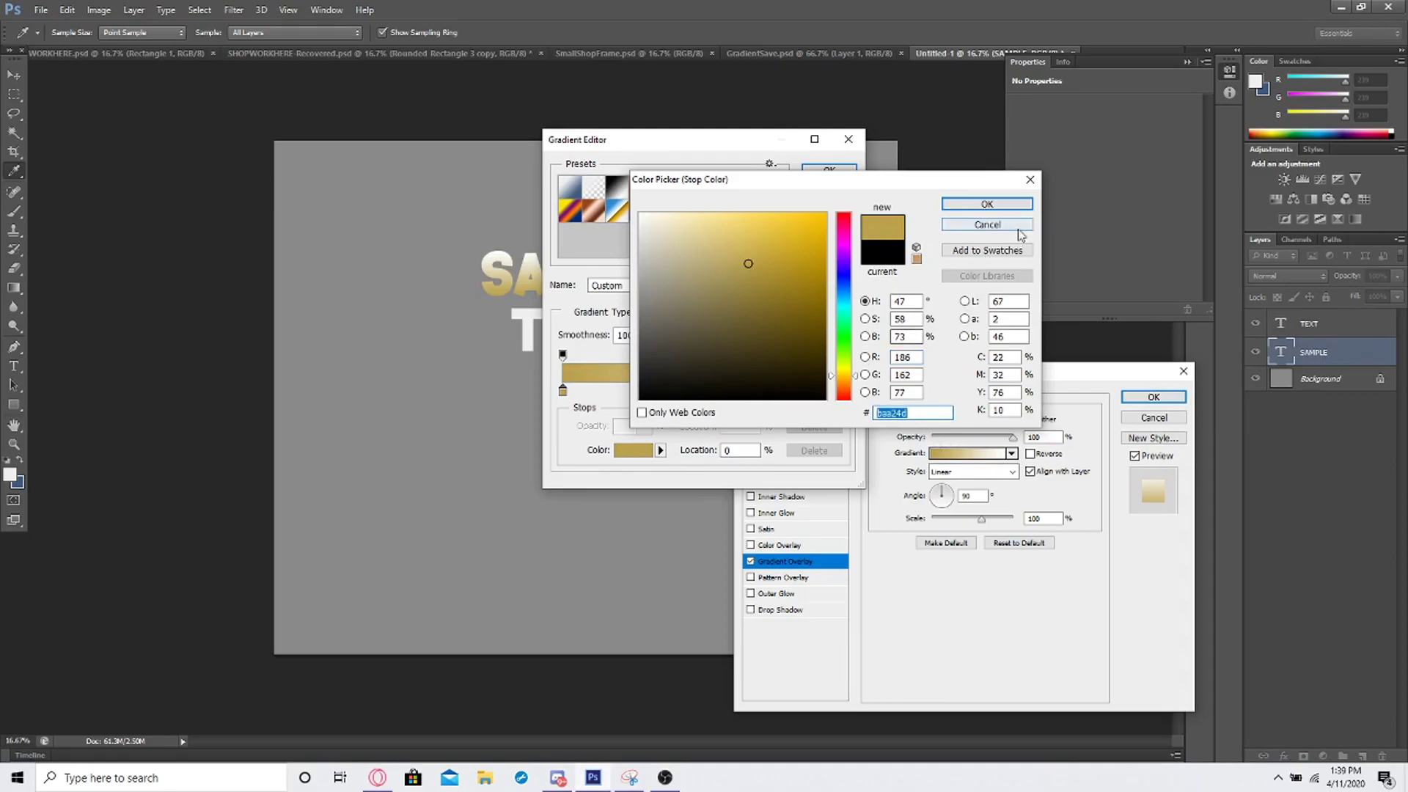
{"action": "left_click", "coordinate": [987, 204]}
- Set the right stop to a bright light gold, starting from #baa24d
{"action": "left_click", "coordinate": [844, 390]}
{"action": "double_click", "coordinate": [846, 396]}
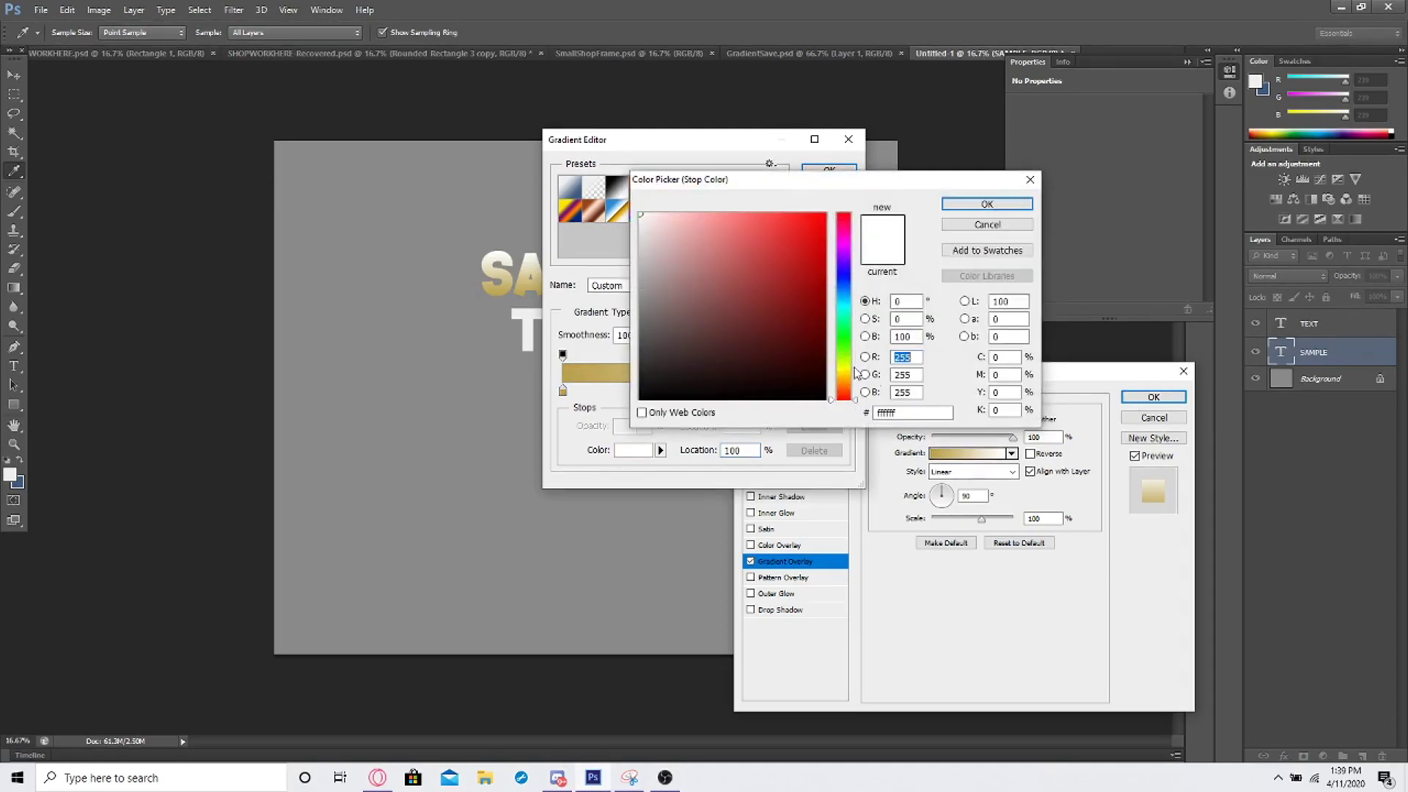
{"action": "type", "text": "baa24d"}
{"action": "mouse_move", "coordinate": [749, 268]}
{"action": "left_mouse_down"}
{"action": "mouse_move", "coordinate": [757, 224]}
{"action": "mouse_move", "coordinate": [834, 190]}
{"action": "left_mouse_up"}
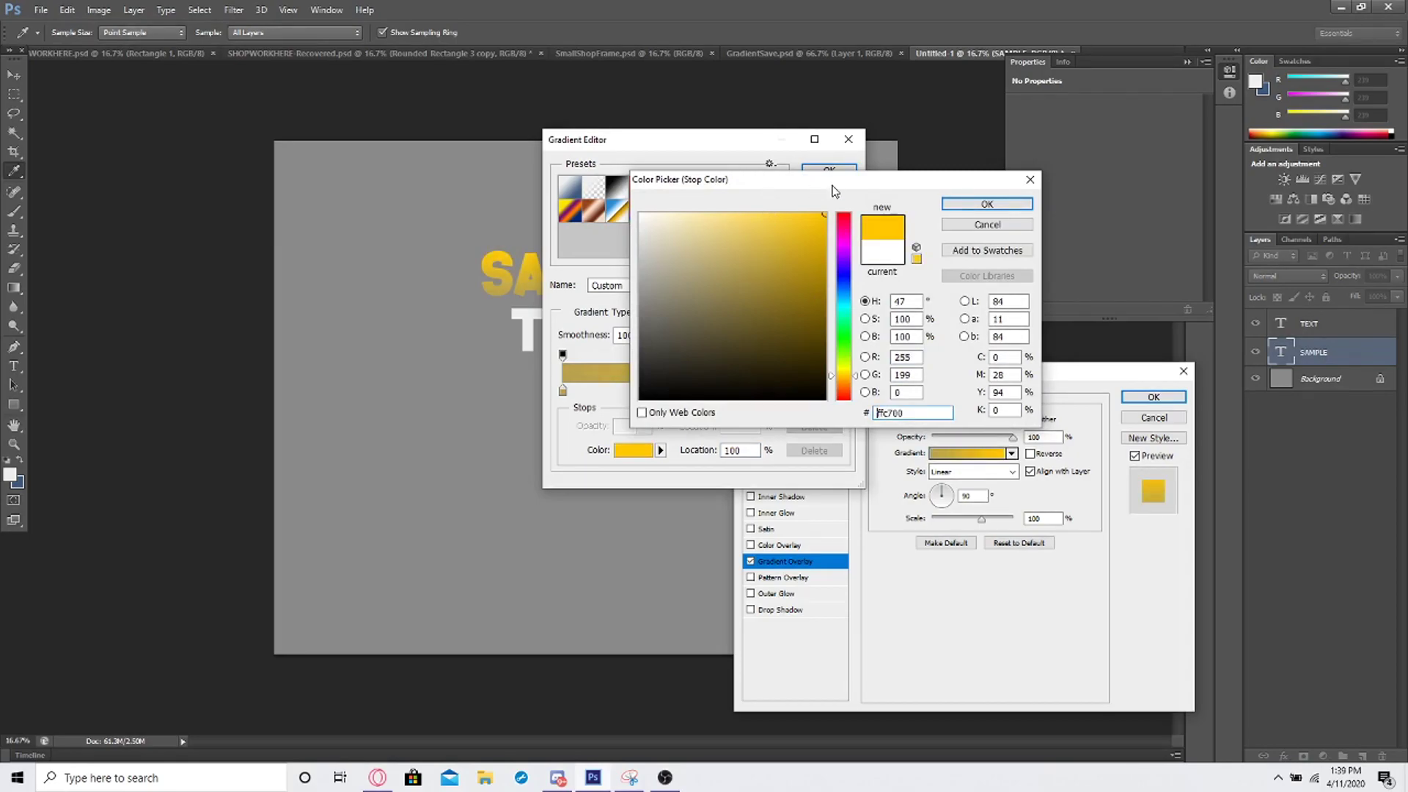
{"action": "left_click", "coordinate": [953, 203]}
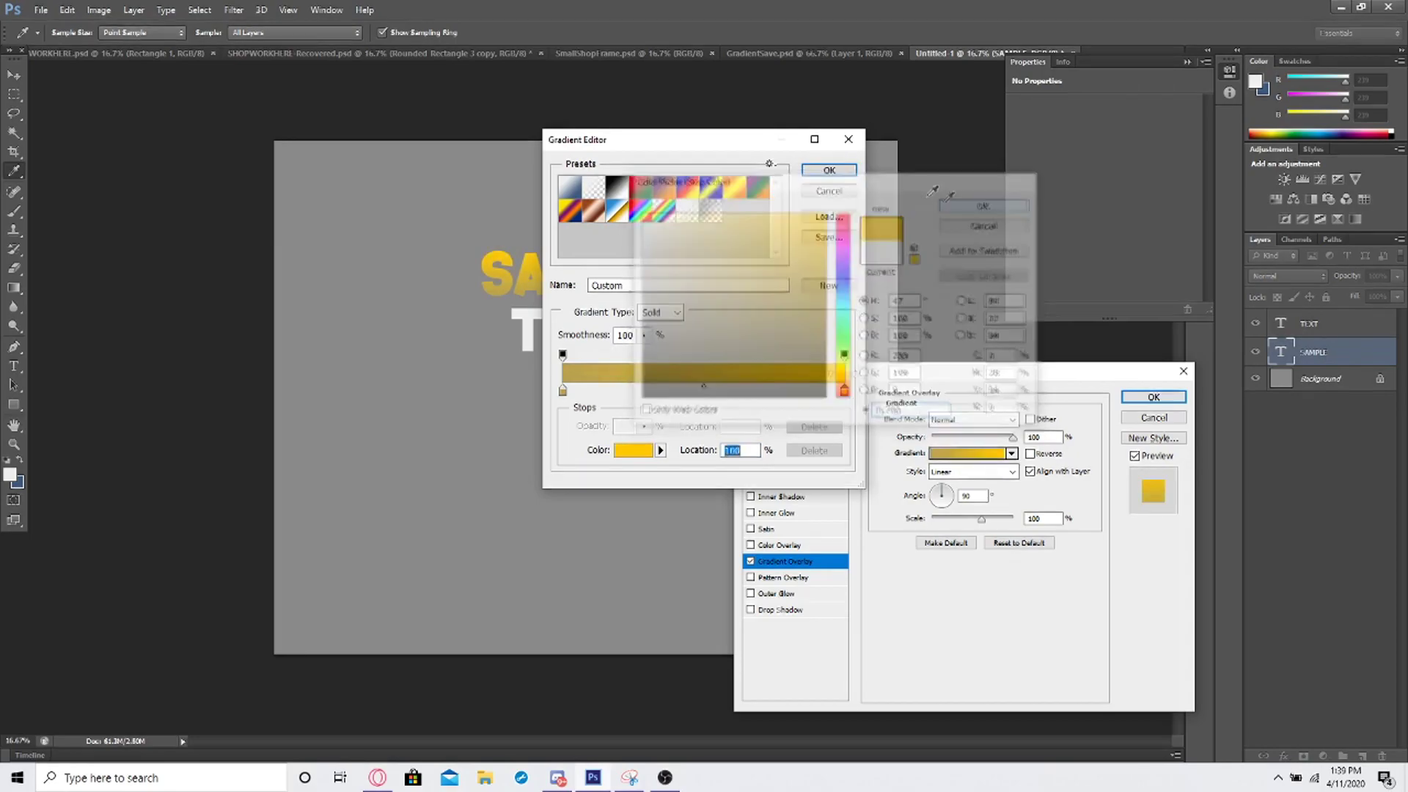
- Change the left stop to a richer, warmer gold and accept the gradient
{"action": "double_click", "coordinate": [562, 392]}
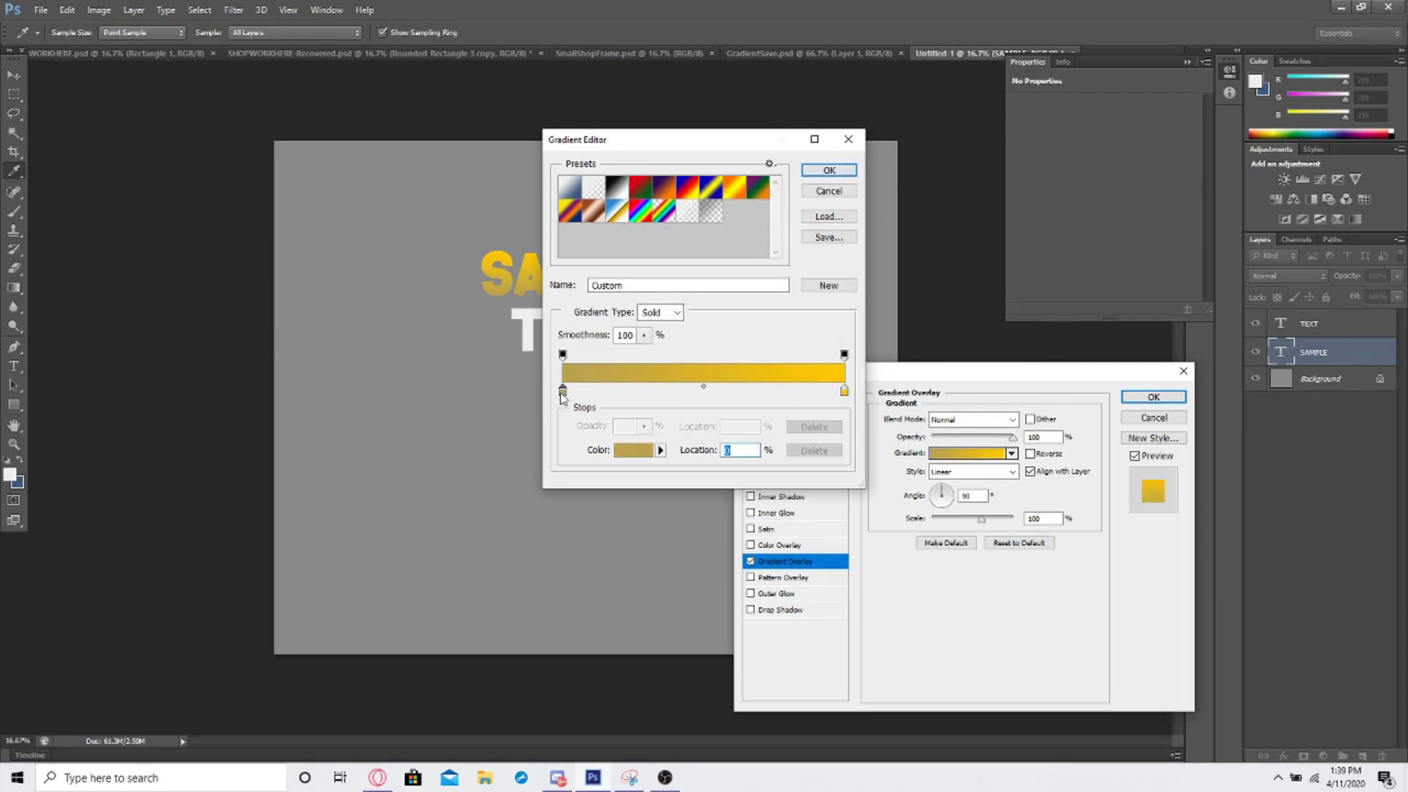
{"action": "mouse_move", "coordinate": [750, 267]}
{"action": "left_mouse_down"}
{"action": "mouse_move", "coordinate": [744, 246]}
{"action": "mouse_move", "coordinate": [790, 235]}
{"action": "mouse_move", "coordinate": [781, 258]}
{"action": "left_mouse_up"}
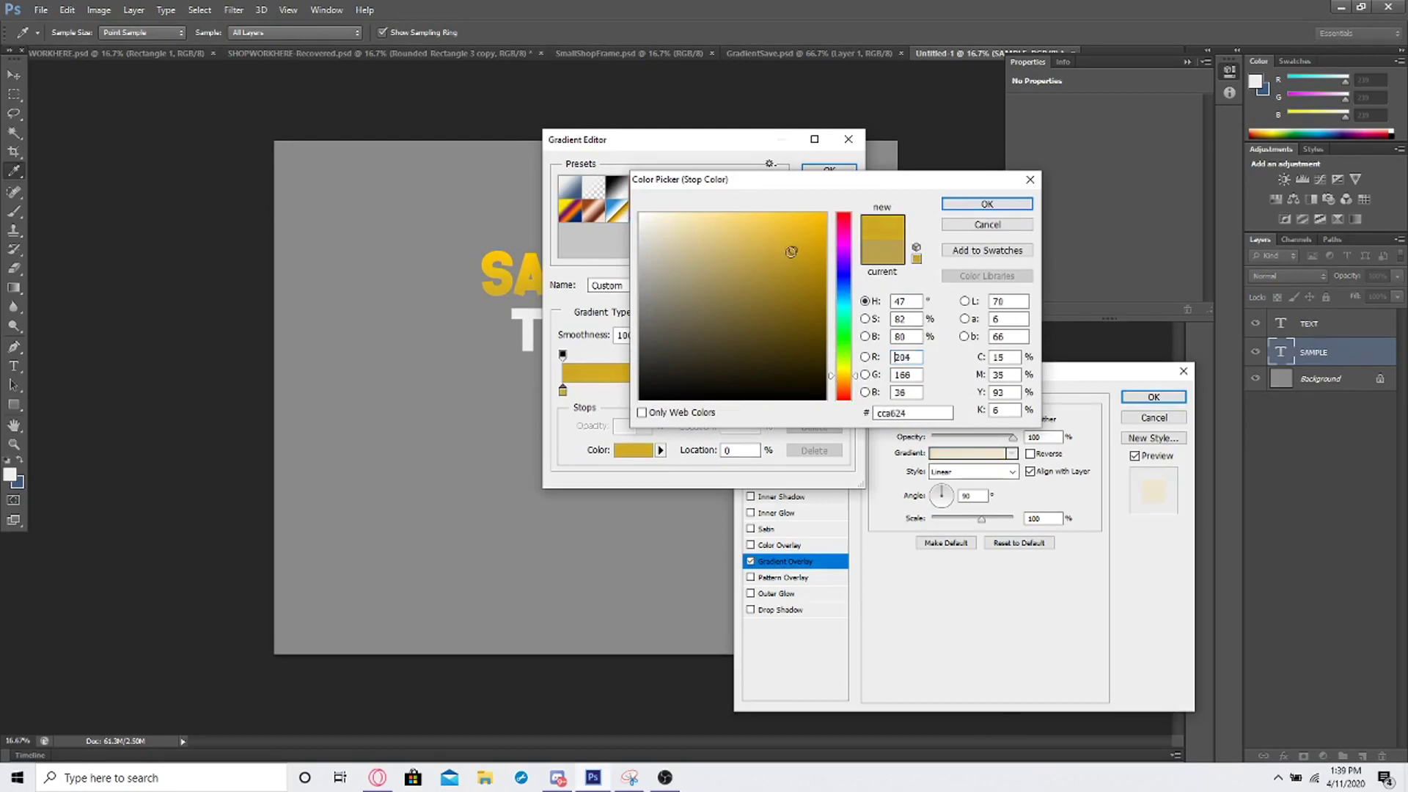
{"action": "left_click", "coordinate": [847, 380]}
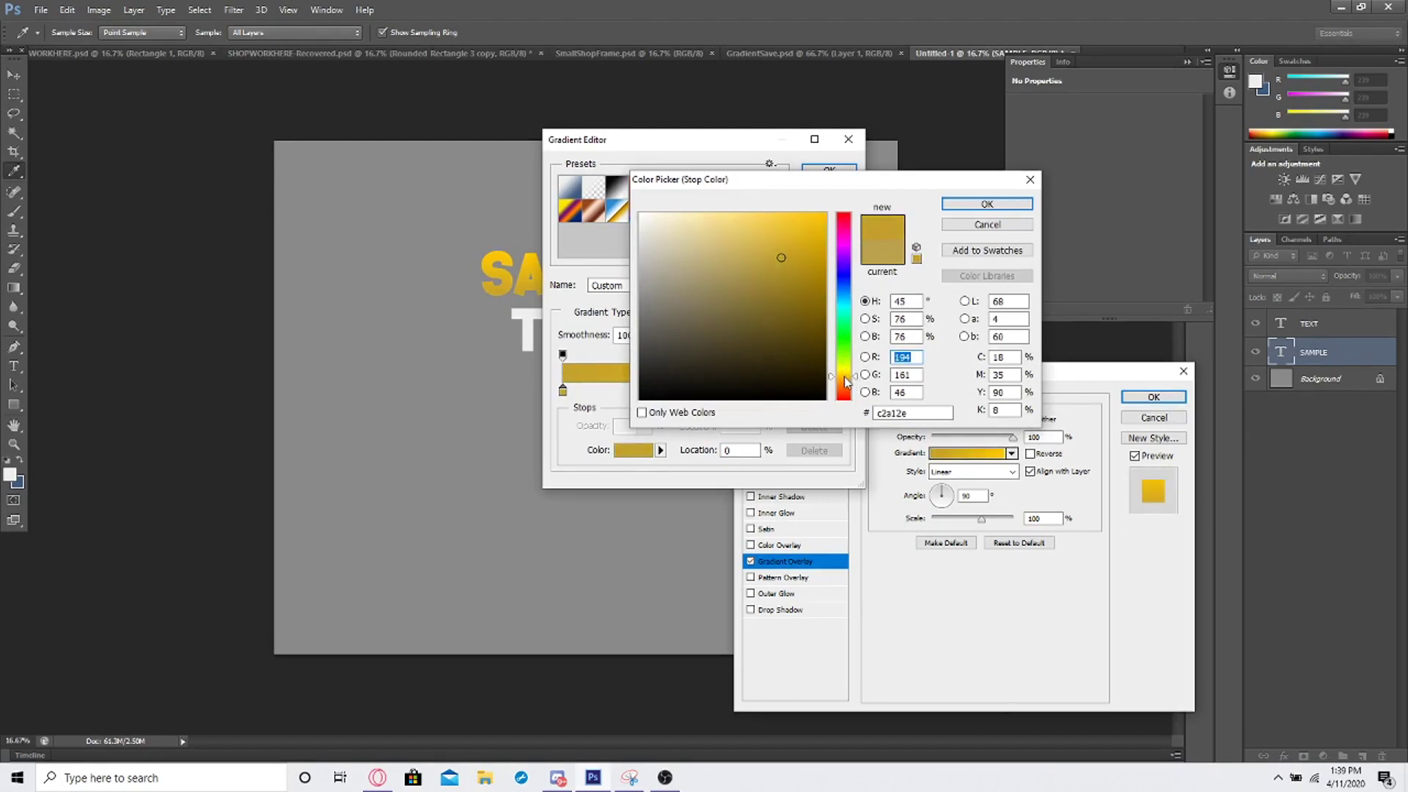
{"action": "left_click", "coordinate": [986, 204]}
{"action": "left_click", "coordinate": [829, 169]}
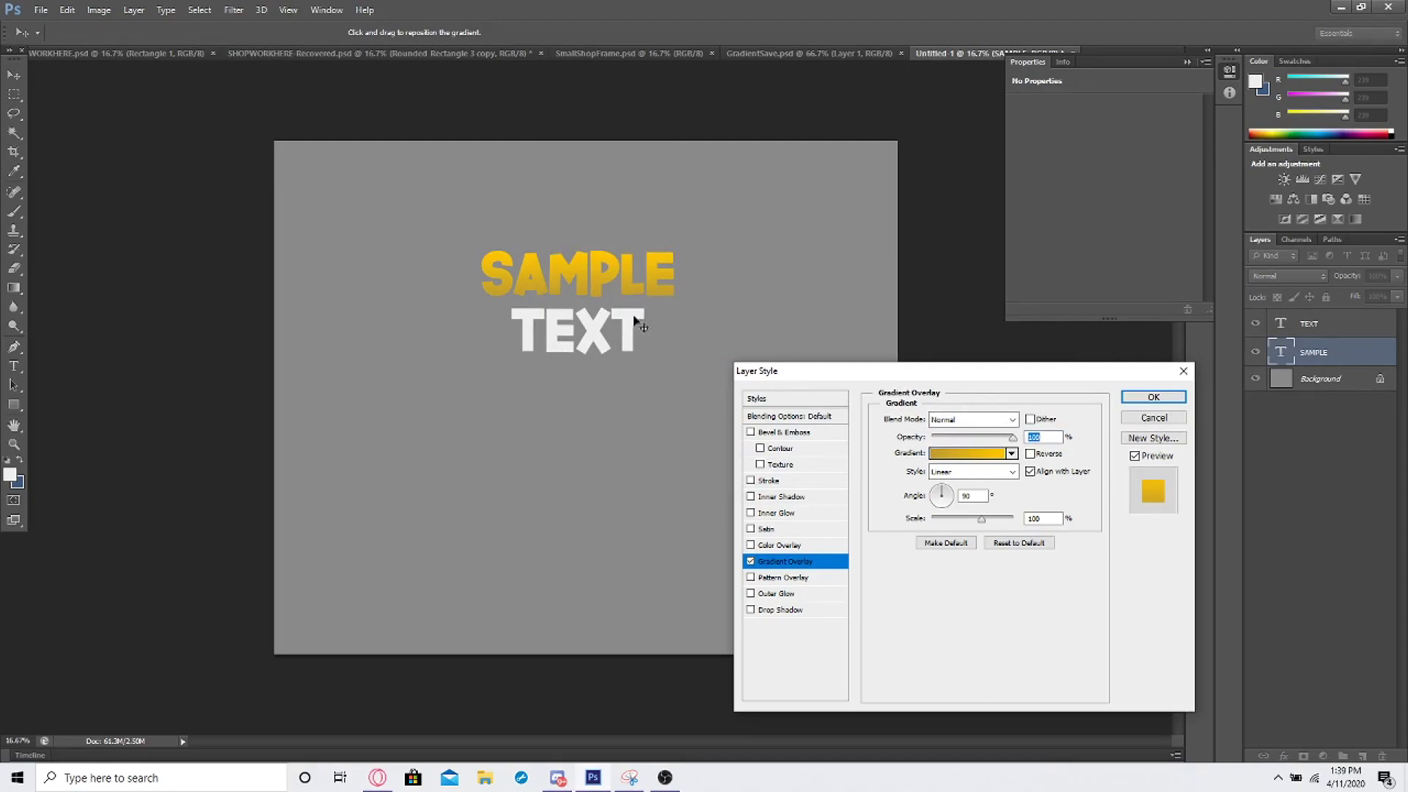
- Set the gradient scale to 63%, try Radial, then return the style to Linear
{"action": "left_click_drag", "start_coordinate": [982, 523], "coordinate": [891, 542]}
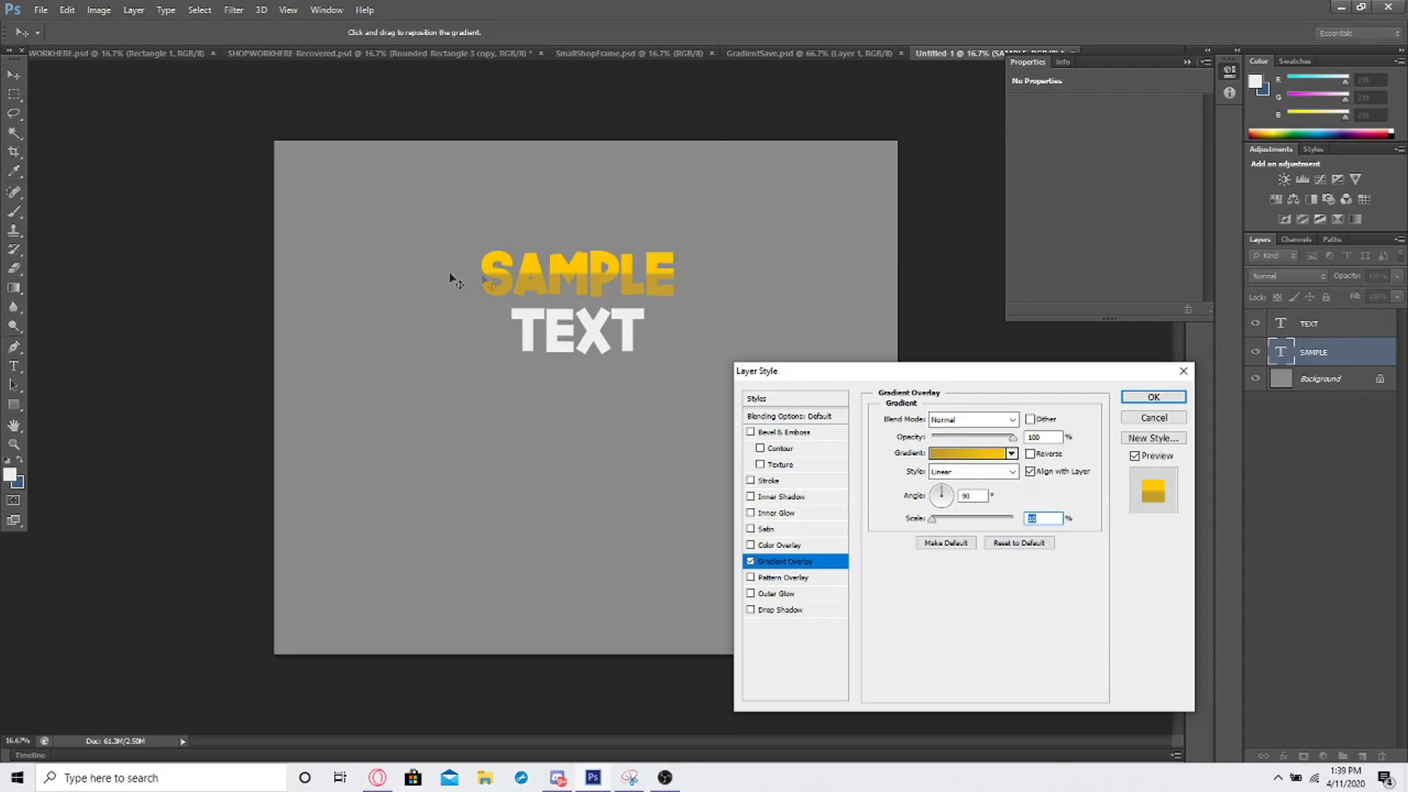
{"action": "left_click_drag", "start_coordinate": [933, 519], "coordinate": [955, 526]}
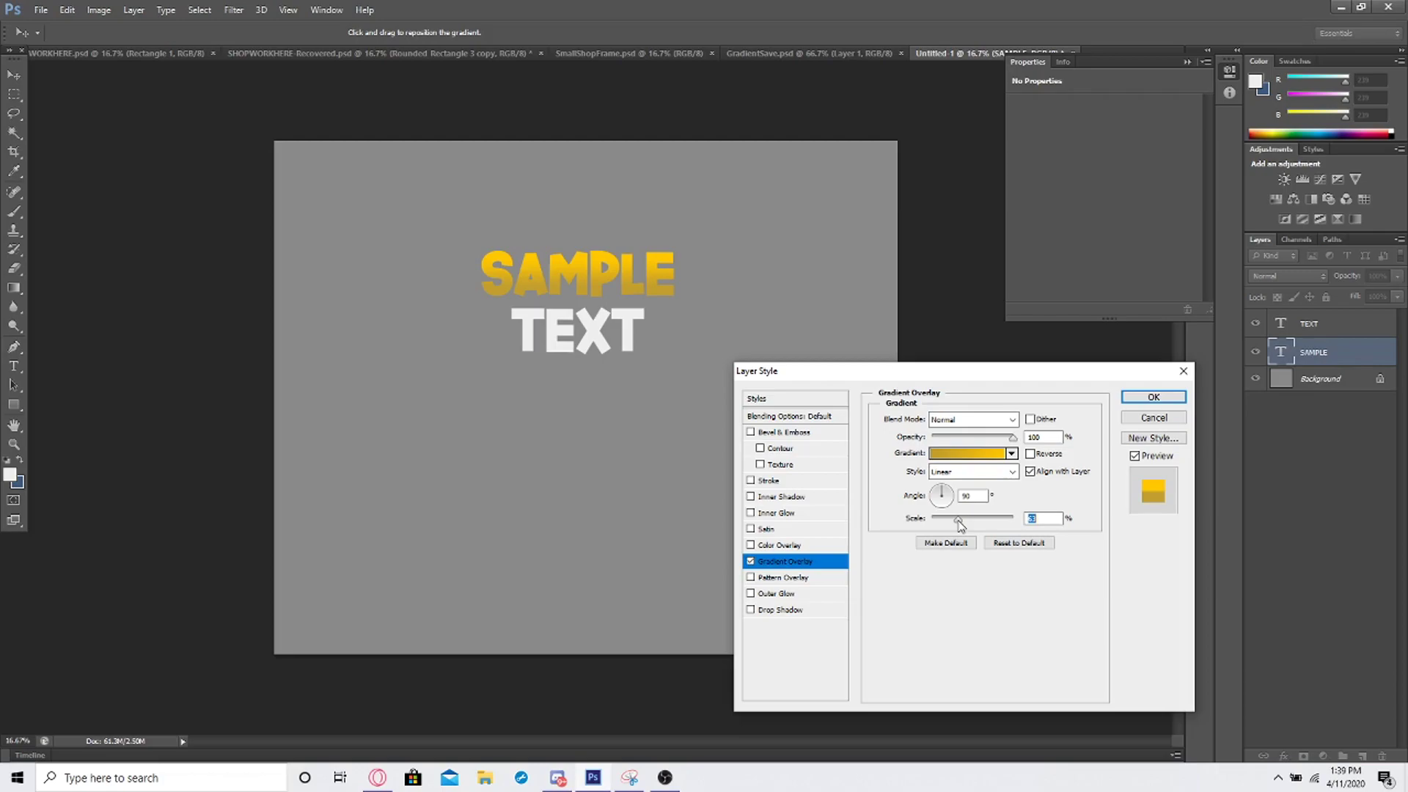
{"action": "left_click", "coordinate": [964, 472]}
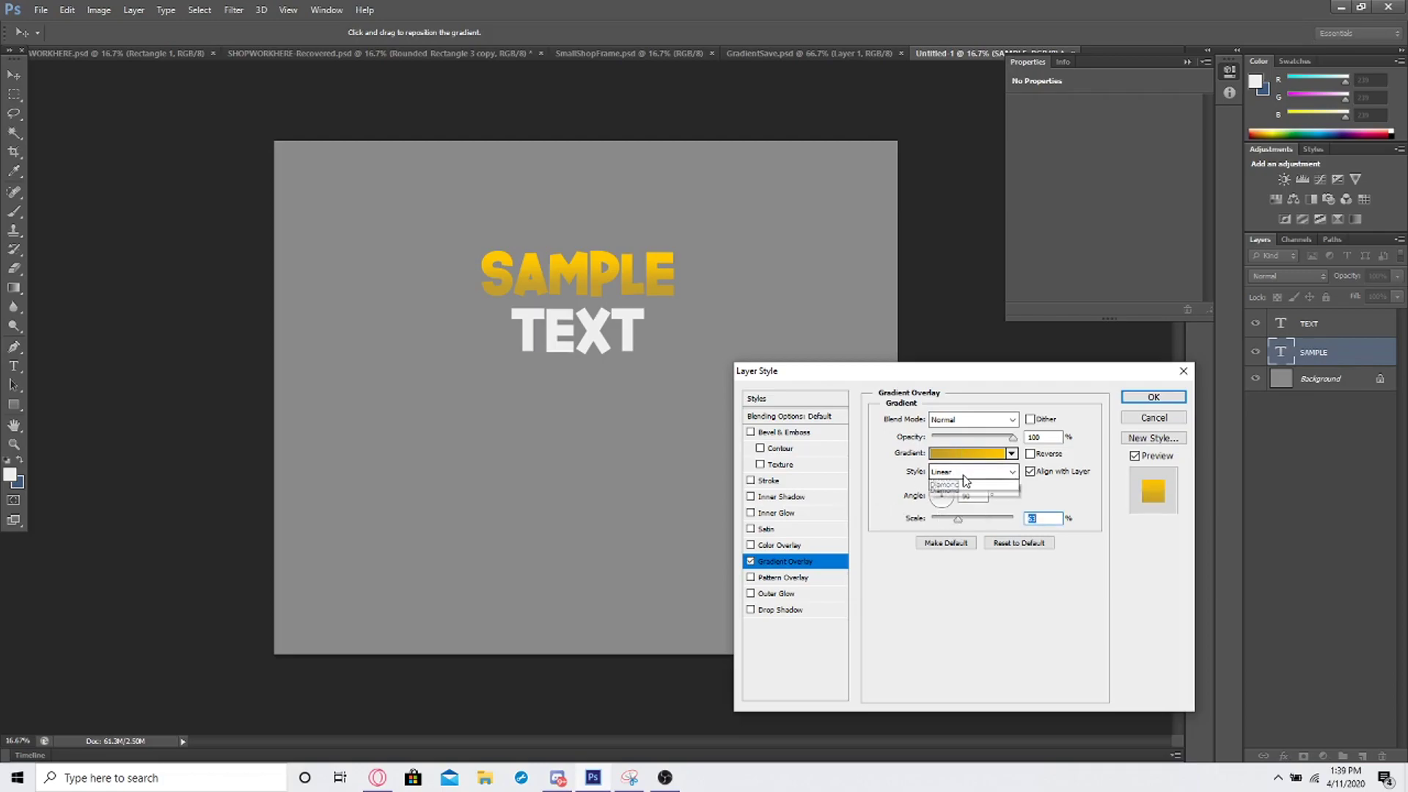
{"action": "left_click", "coordinate": [953, 500]}
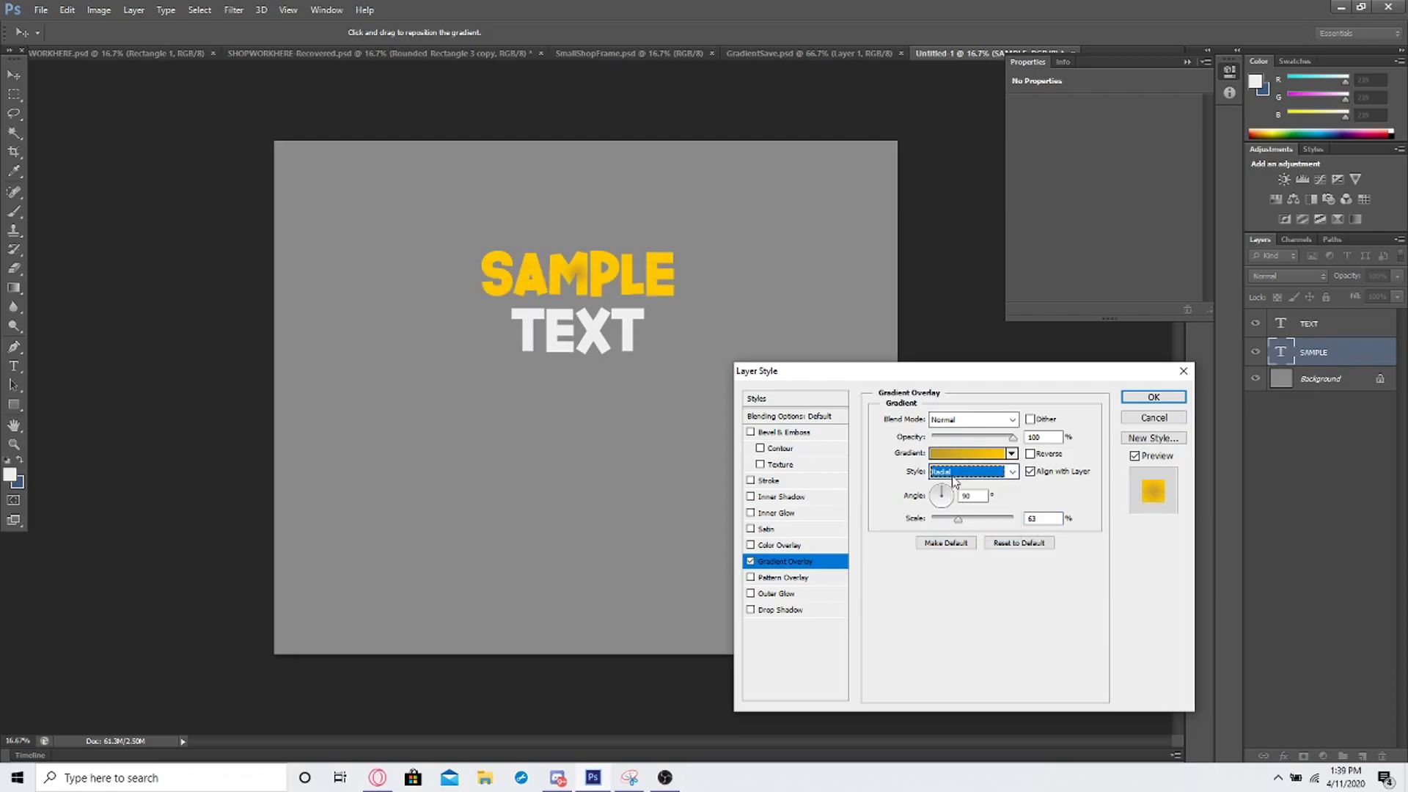
{"action": "left_click", "coordinate": [968, 471]}
{"action": "left_click", "coordinate": [955, 486]}
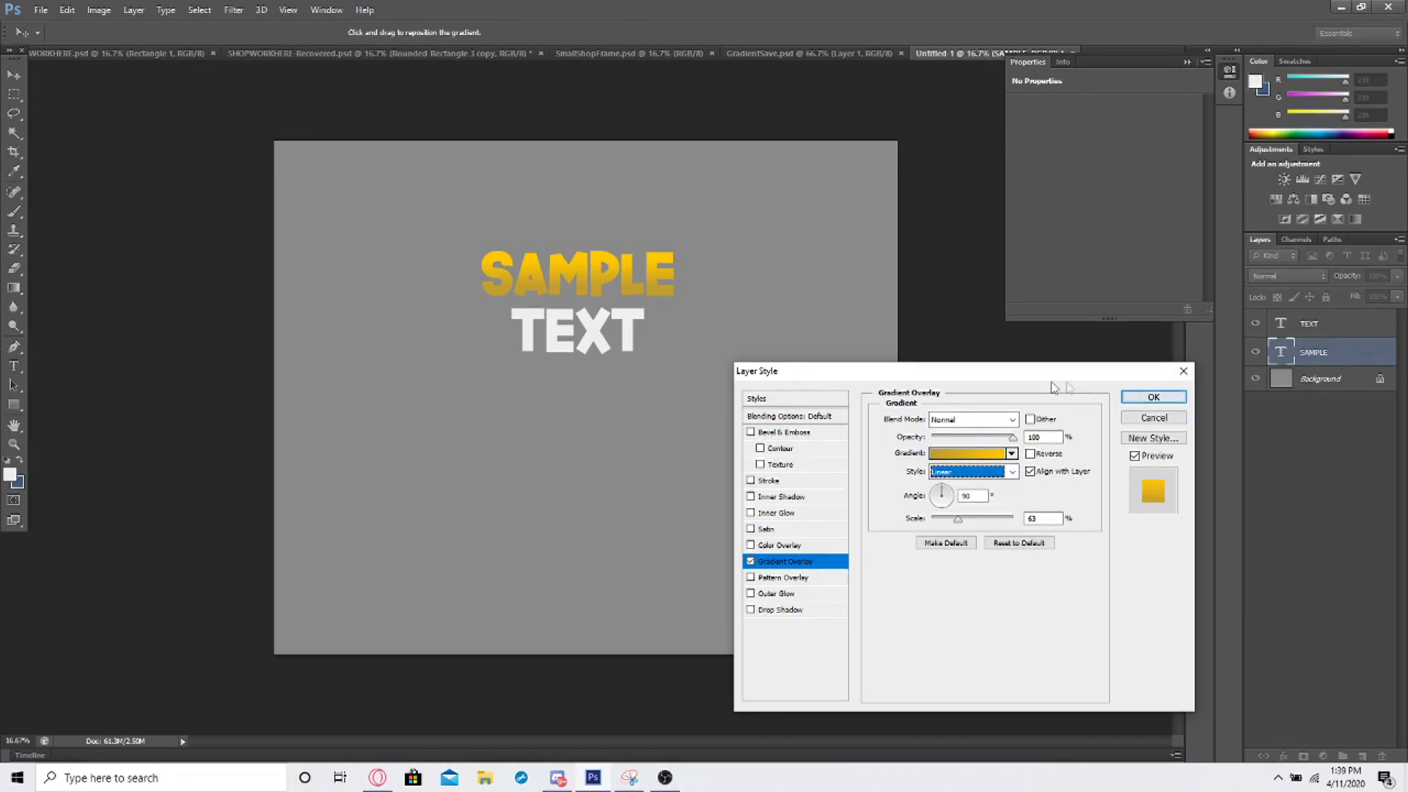
- Give SAMPLE a thick white Stroke and apply the layer style
{"action": "left_click", "coordinate": [815, 481]}
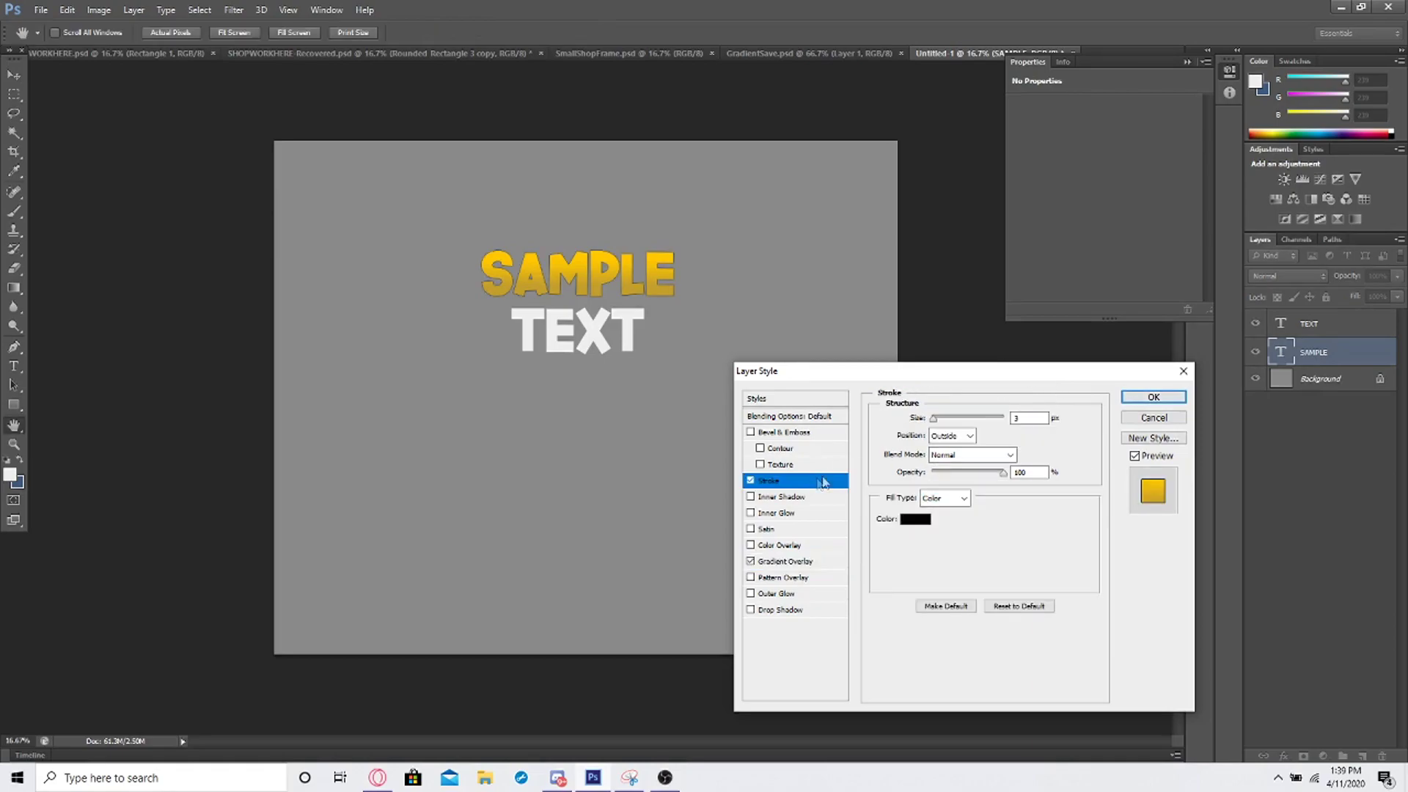
{"action": "left_click", "coordinate": [916, 521]}
{"action": "left_click_drag", "start_coordinate": [778, 322], "coordinate": [575, 168]}
{"action": "left_click", "coordinate": [978, 206]}
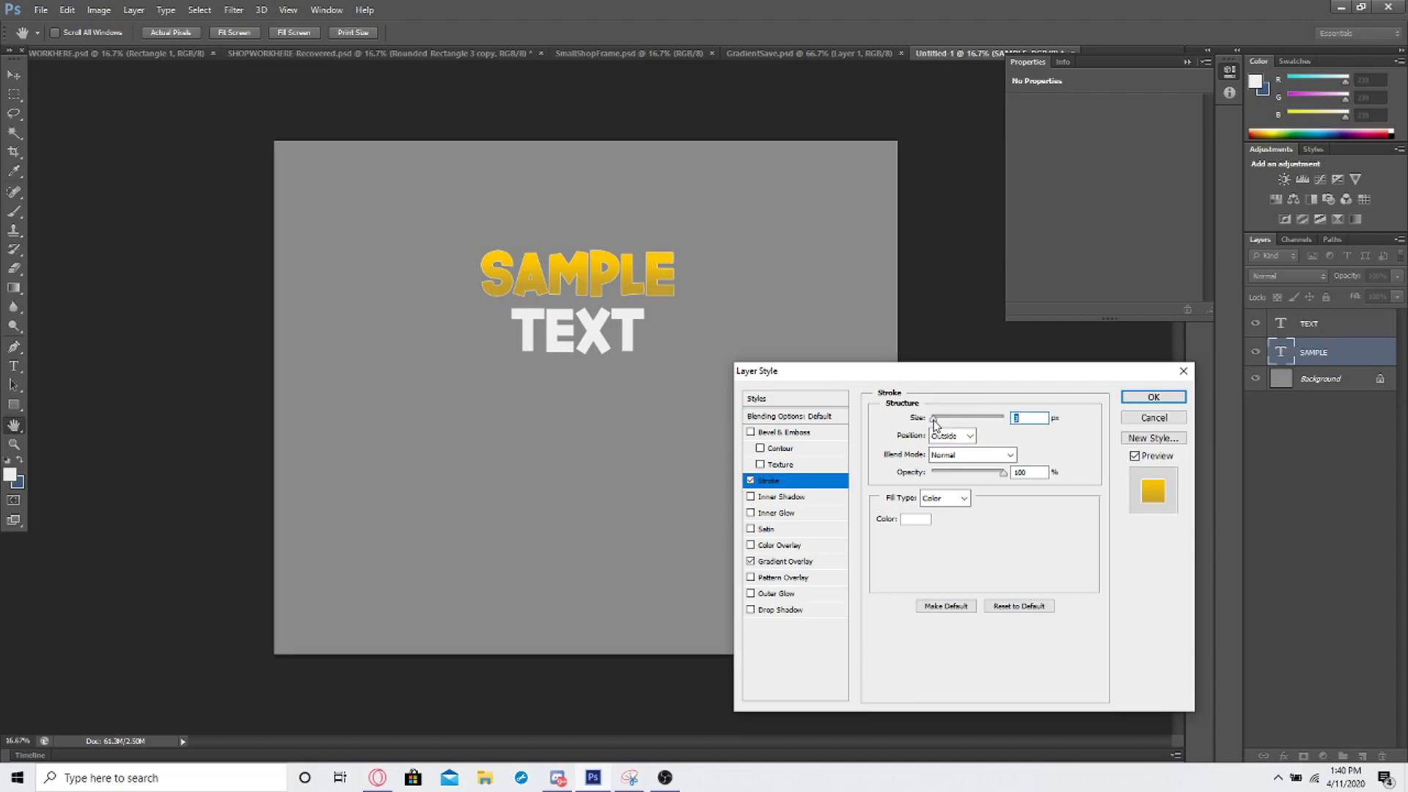
{"action": "left_click_drag", "start_coordinate": [934, 420], "coordinate": [950, 422]}
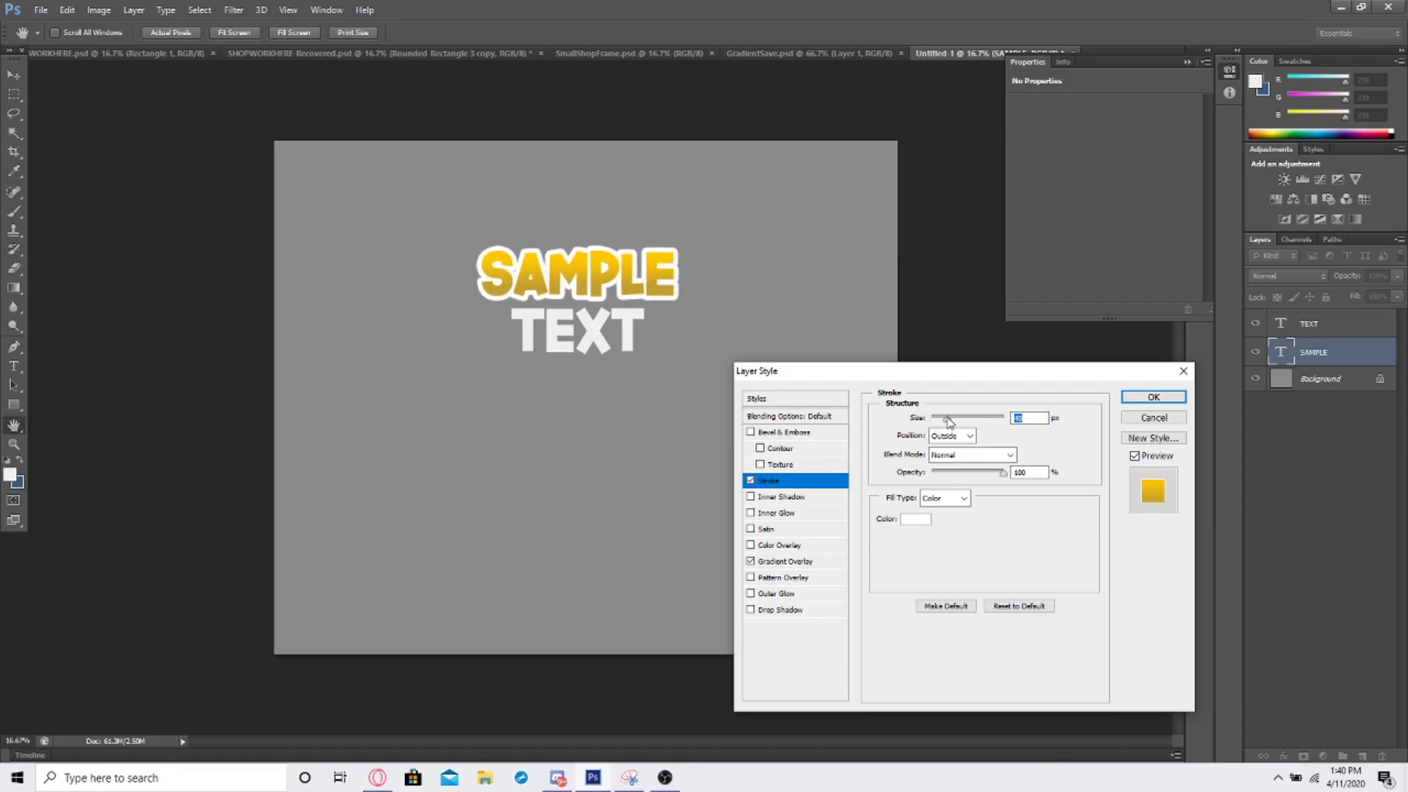
{"action": "left_click", "coordinate": [1153, 397]}
- Copy SAMPLE's layer style and paste it onto the TEXT layer
{"action": "right_click", "coordinate": [1330, 355]}
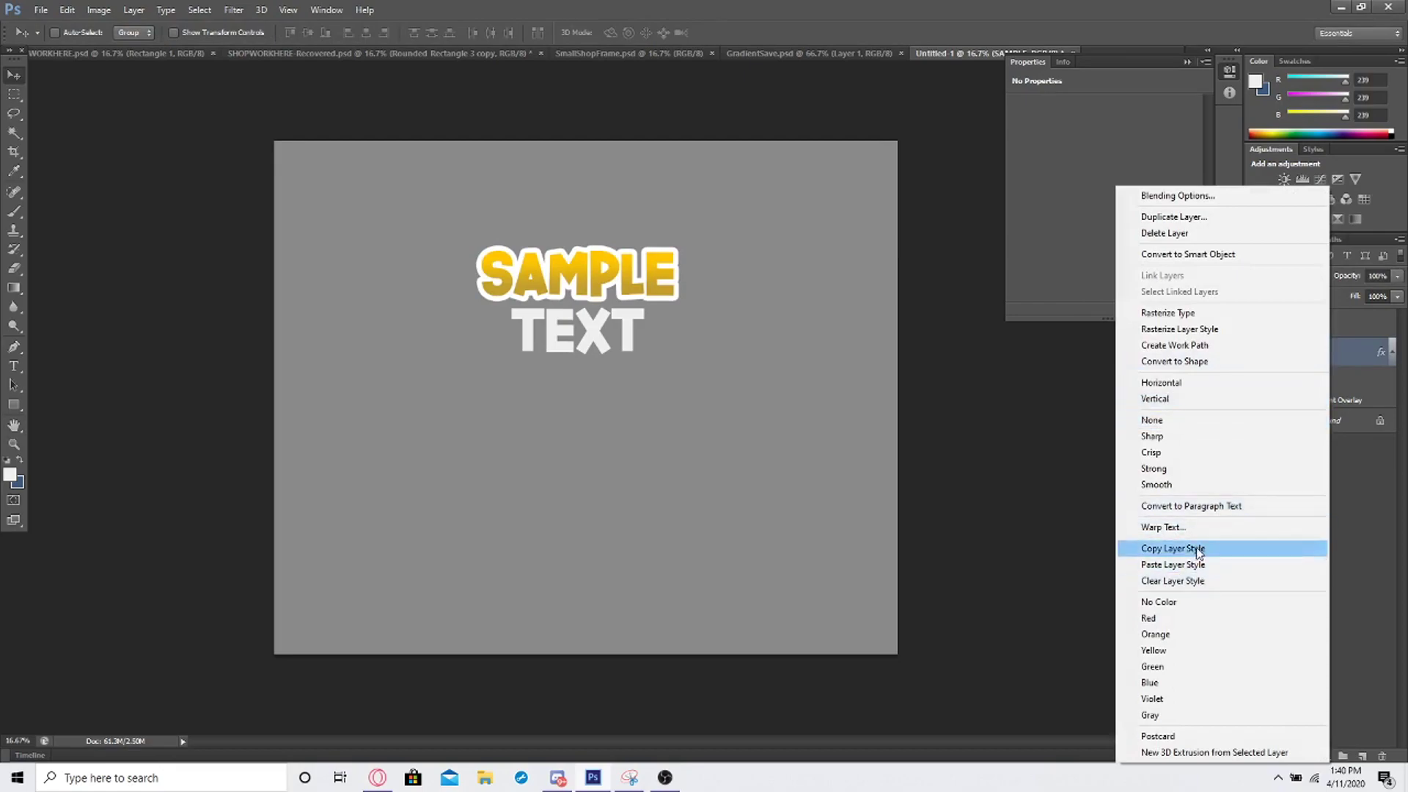
{"action": "left_click", "coordinate": [1141, 547]}
{"action": "right_click", "coordinate": [1335, 323]}
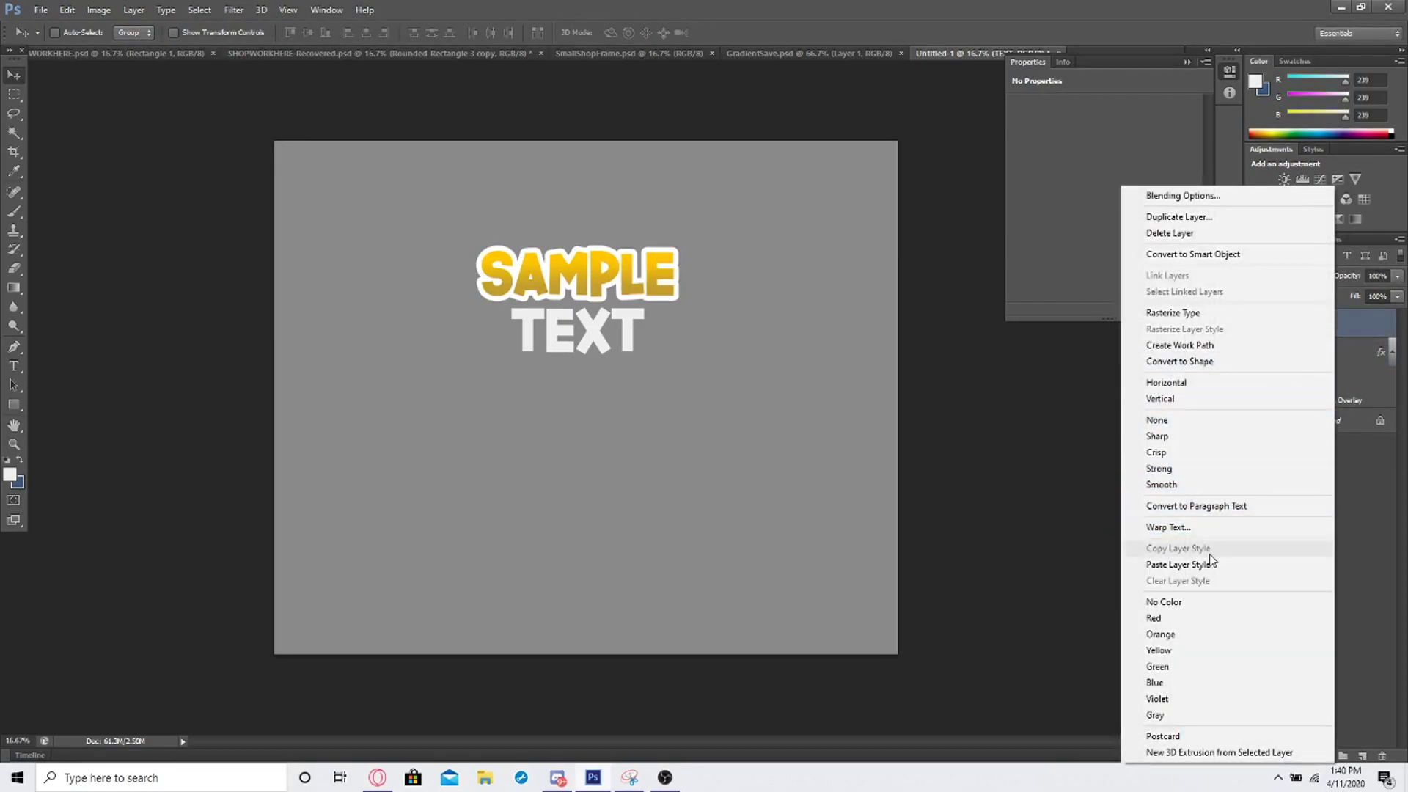
{"action": "left_click", "coordinate": [1212, 564]}
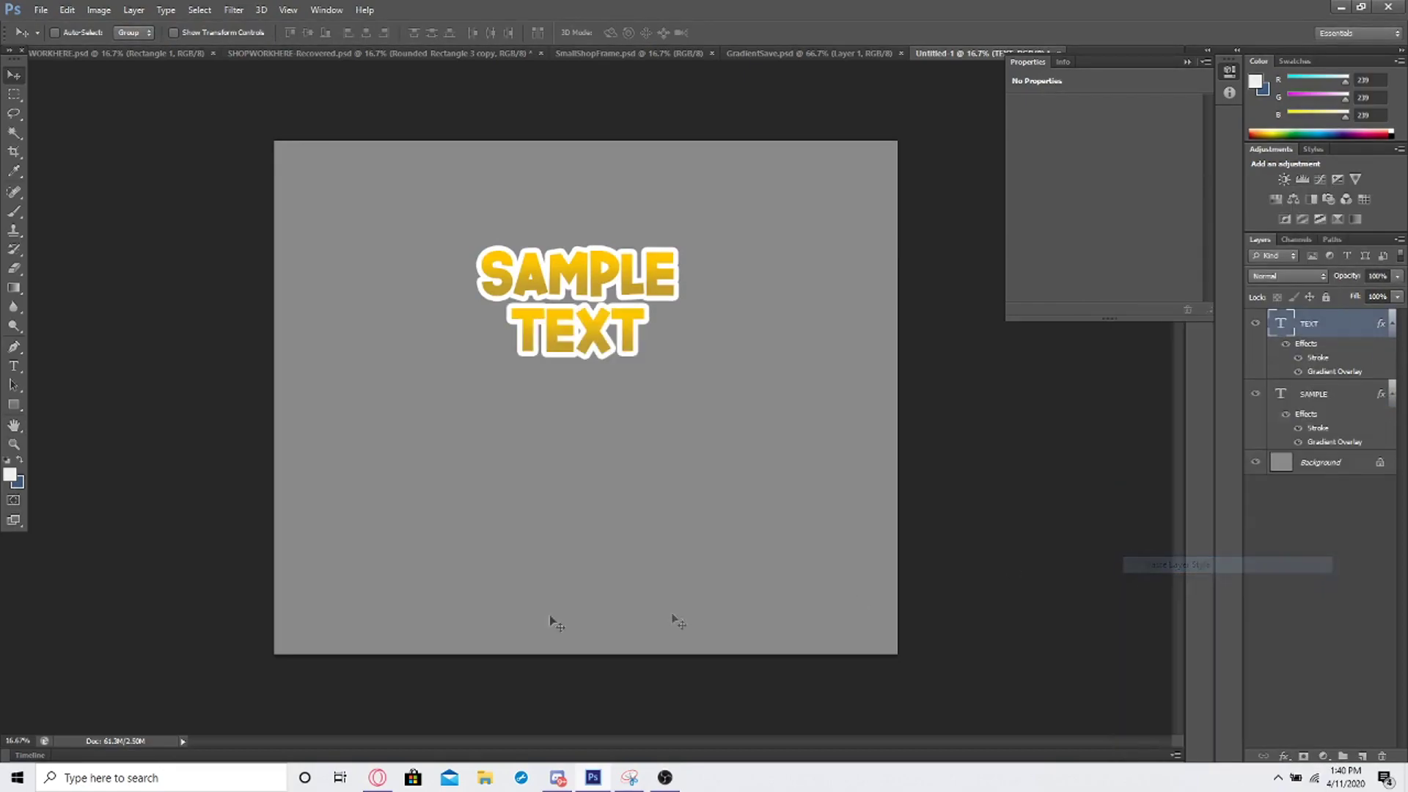
- Zoom in and nudge the word TEXT slightly lower
{"action": "left_click", "coordinate": [1349, 394]}
{"action": "left_click", "coordinate": [1297, 323]}
{"action": "key", "text": "ctrl+plus"}
{"action": "key", "text": "ctrl+plus"}
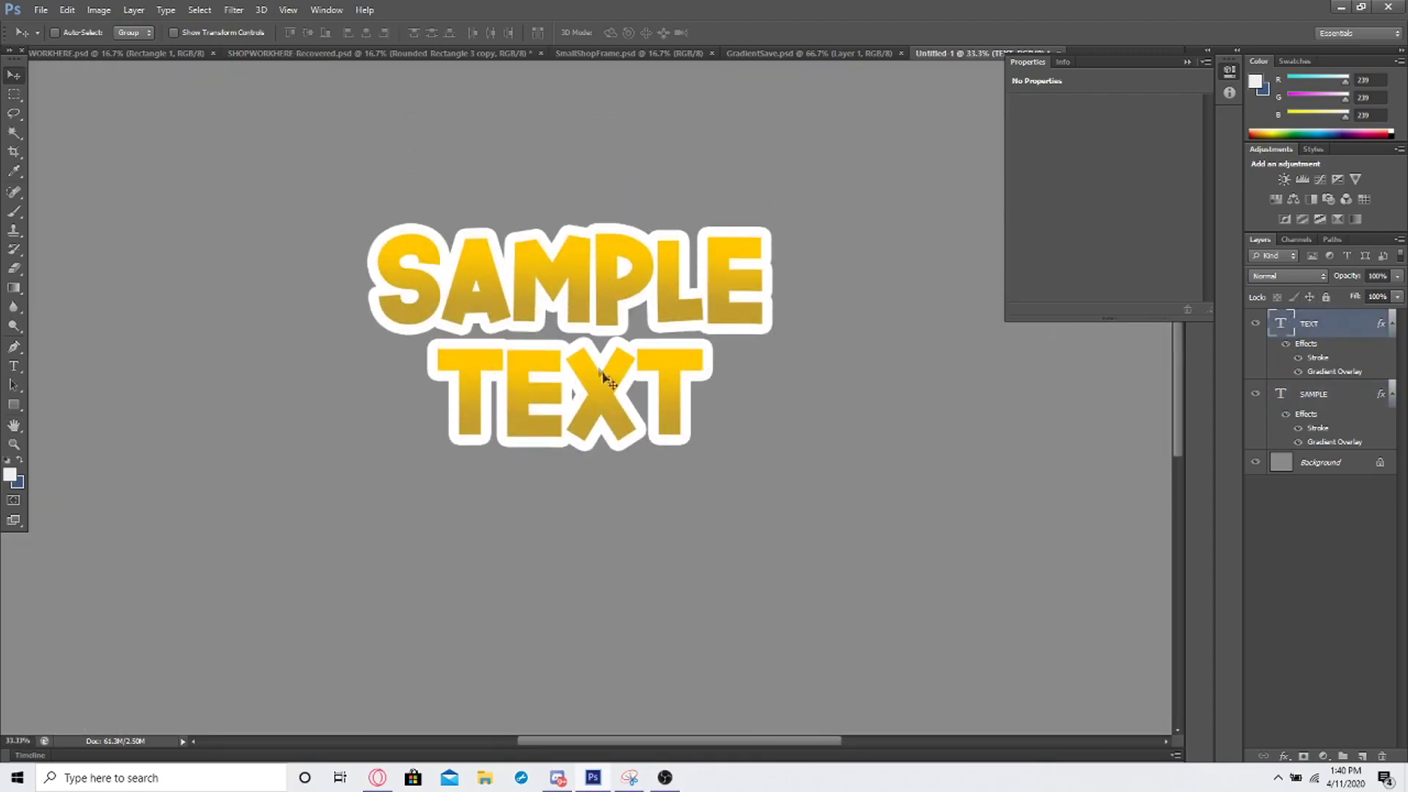
{"action": "left_click_drag", "start_coordinate": [593, 397], "coordinate": [594, 410]}
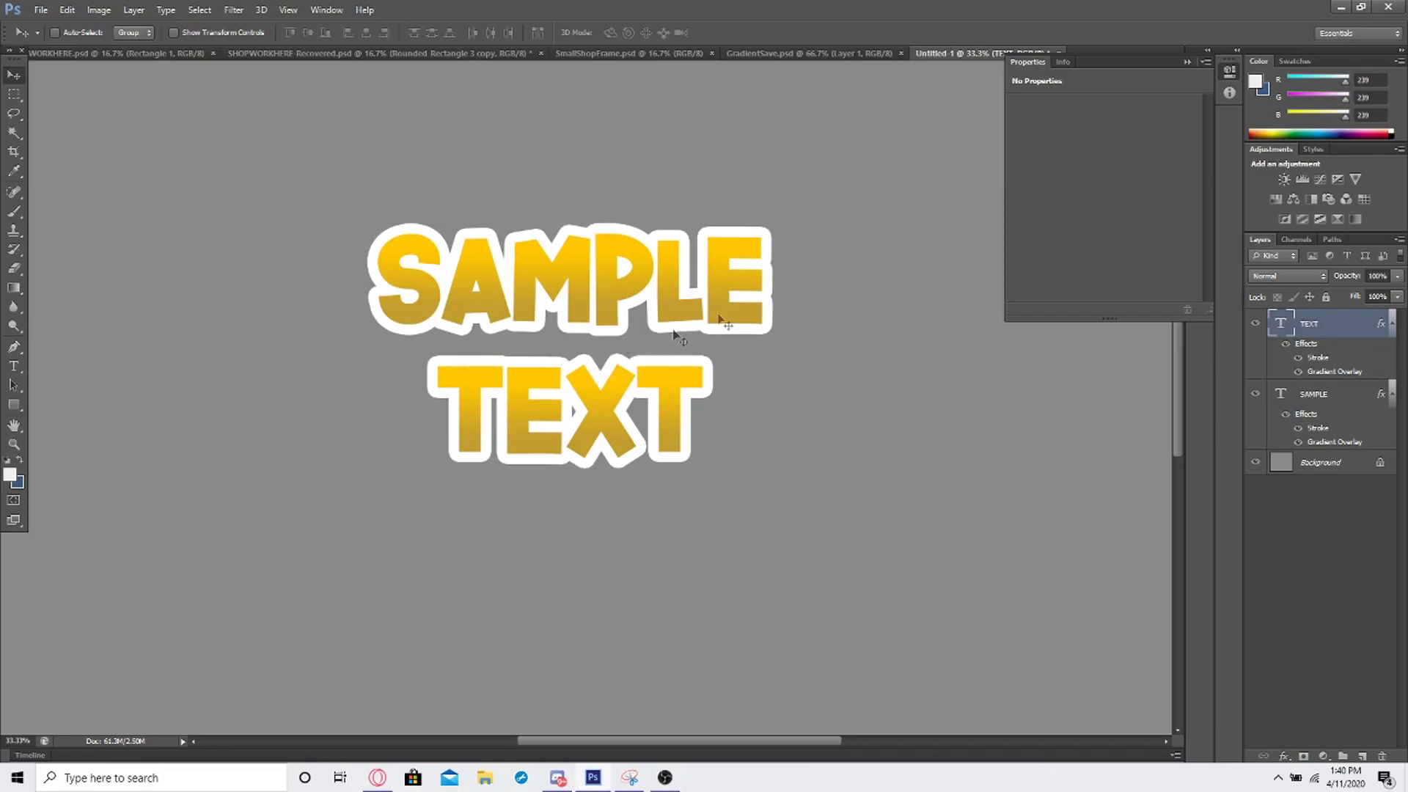
{"action": "double_click", "coordinate": [1280, 323]}
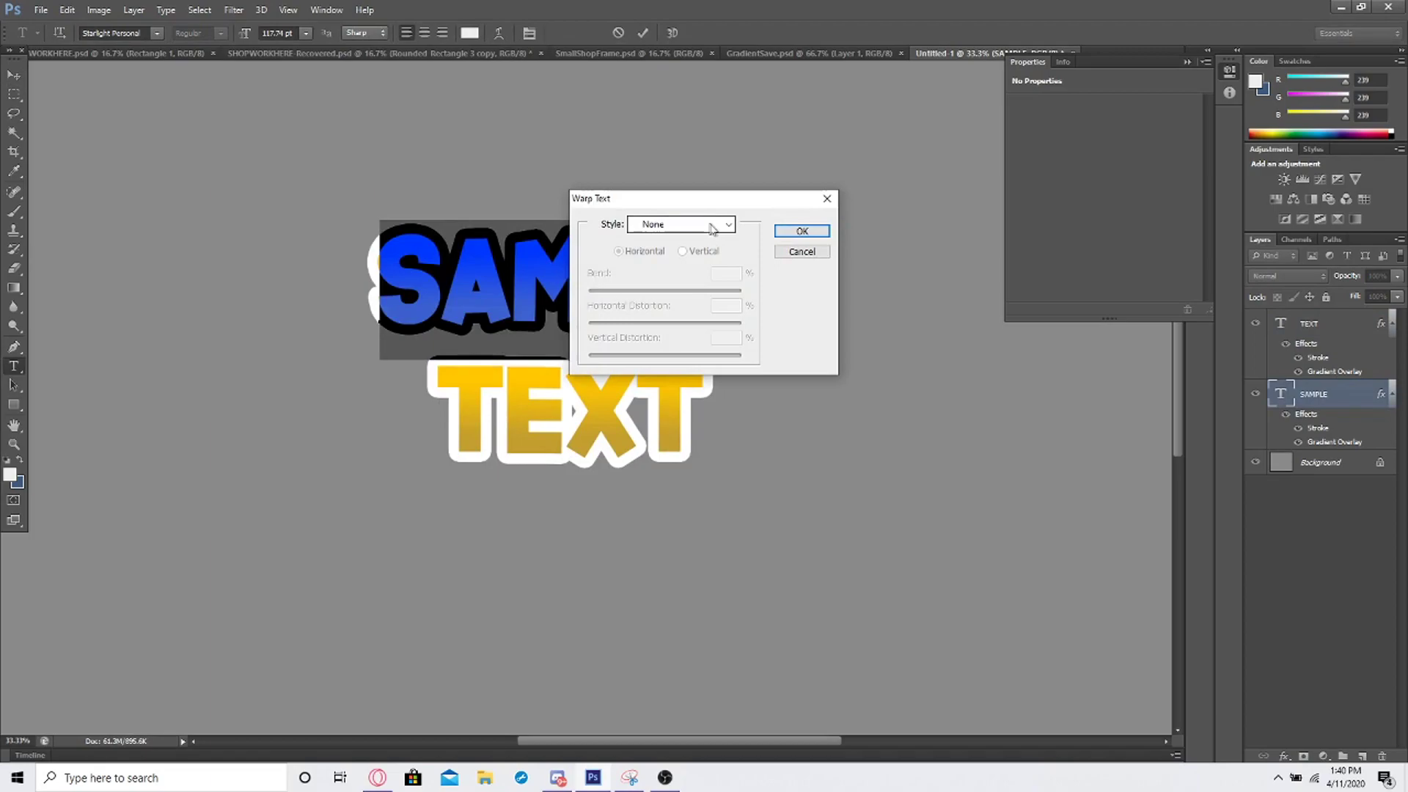
- Warp SAMPLE into a gentle Arc and move it down just above TEXT
{"action": "left_click", "coordinate": [710, 225]}
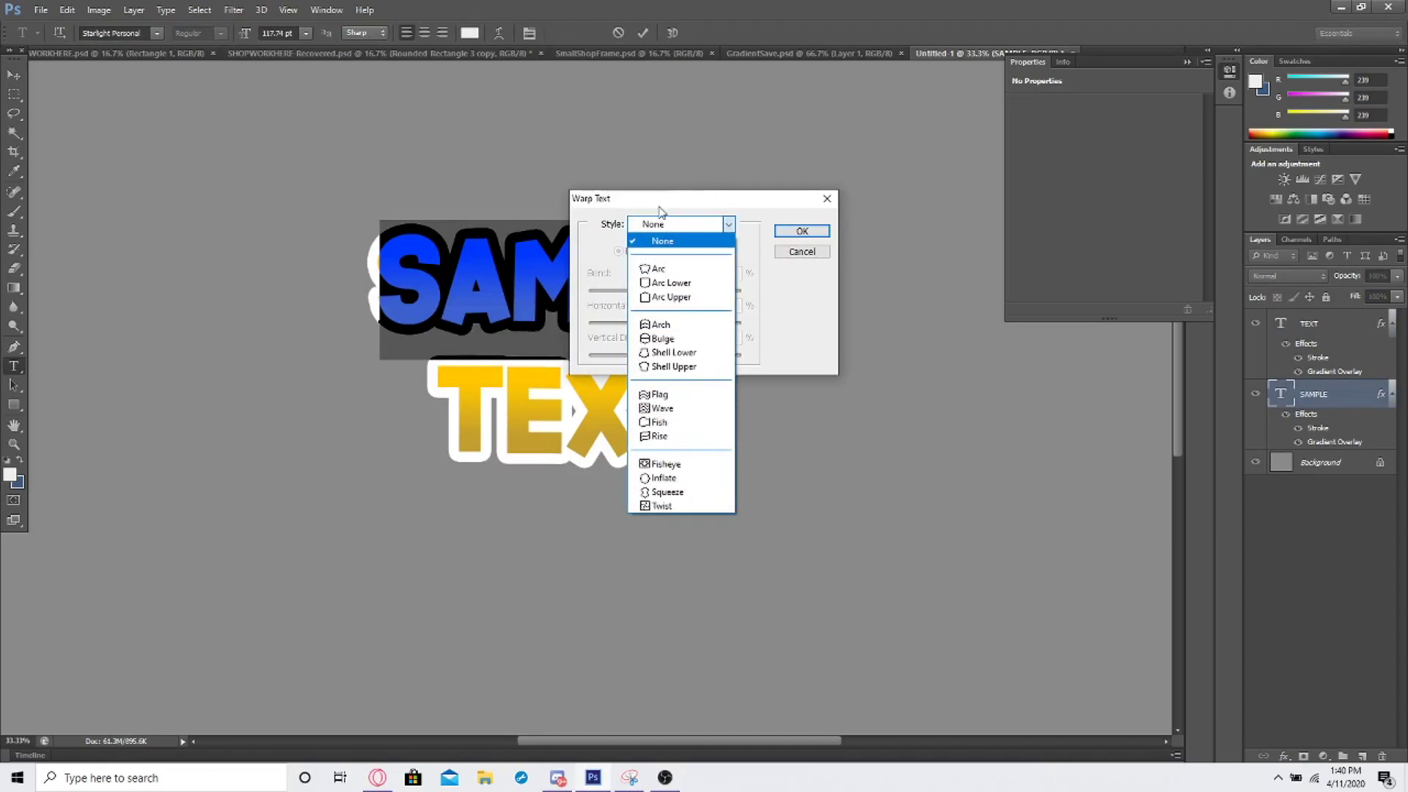
{"action": "left_click", "coordinate": [658, 269]}
{"action": "left_click_drag", "start_coordinate": [673, 201], "coordinate": [1080, 151]}
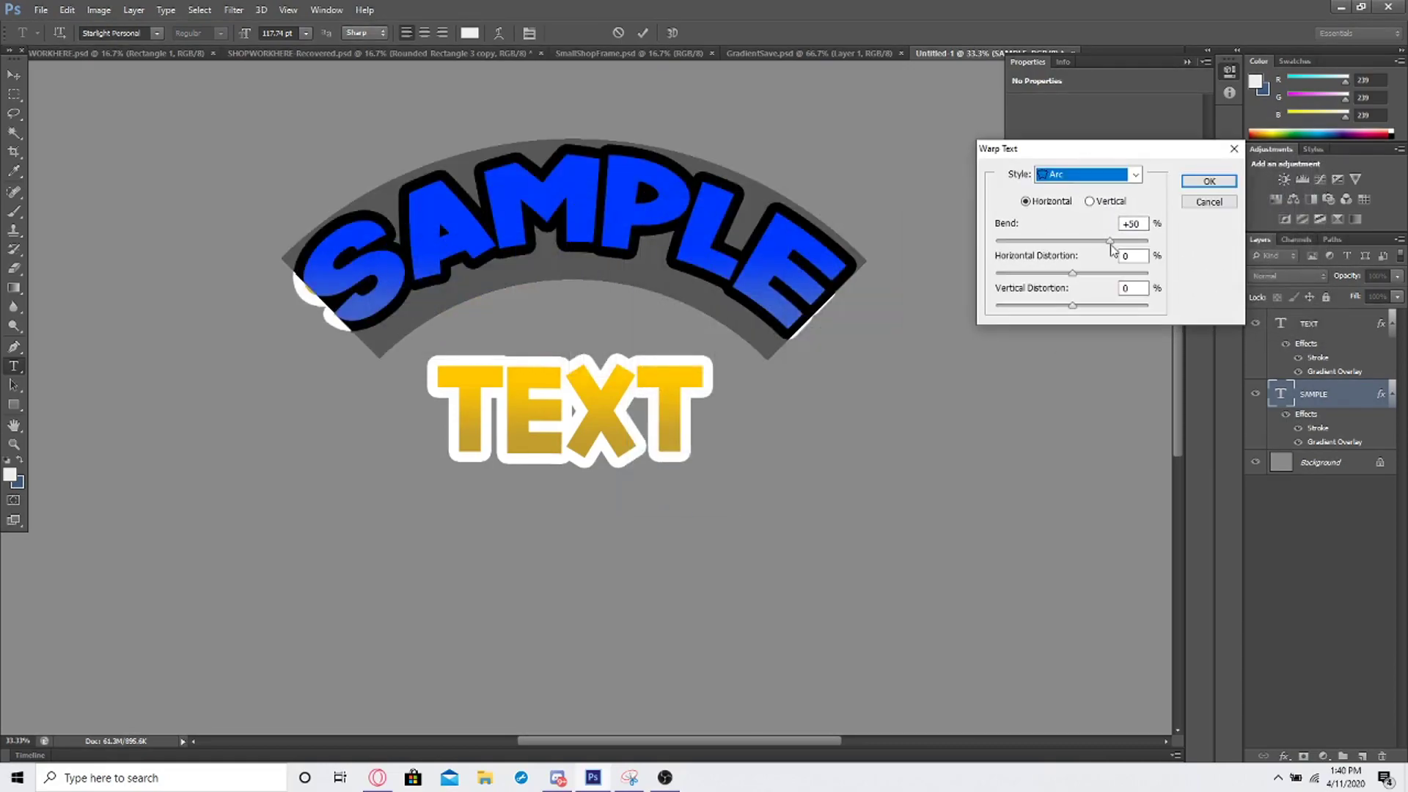
{"action": "left_click_drag", "start_coordinate": [1112, 247], "coordinate": [1087, 248]}
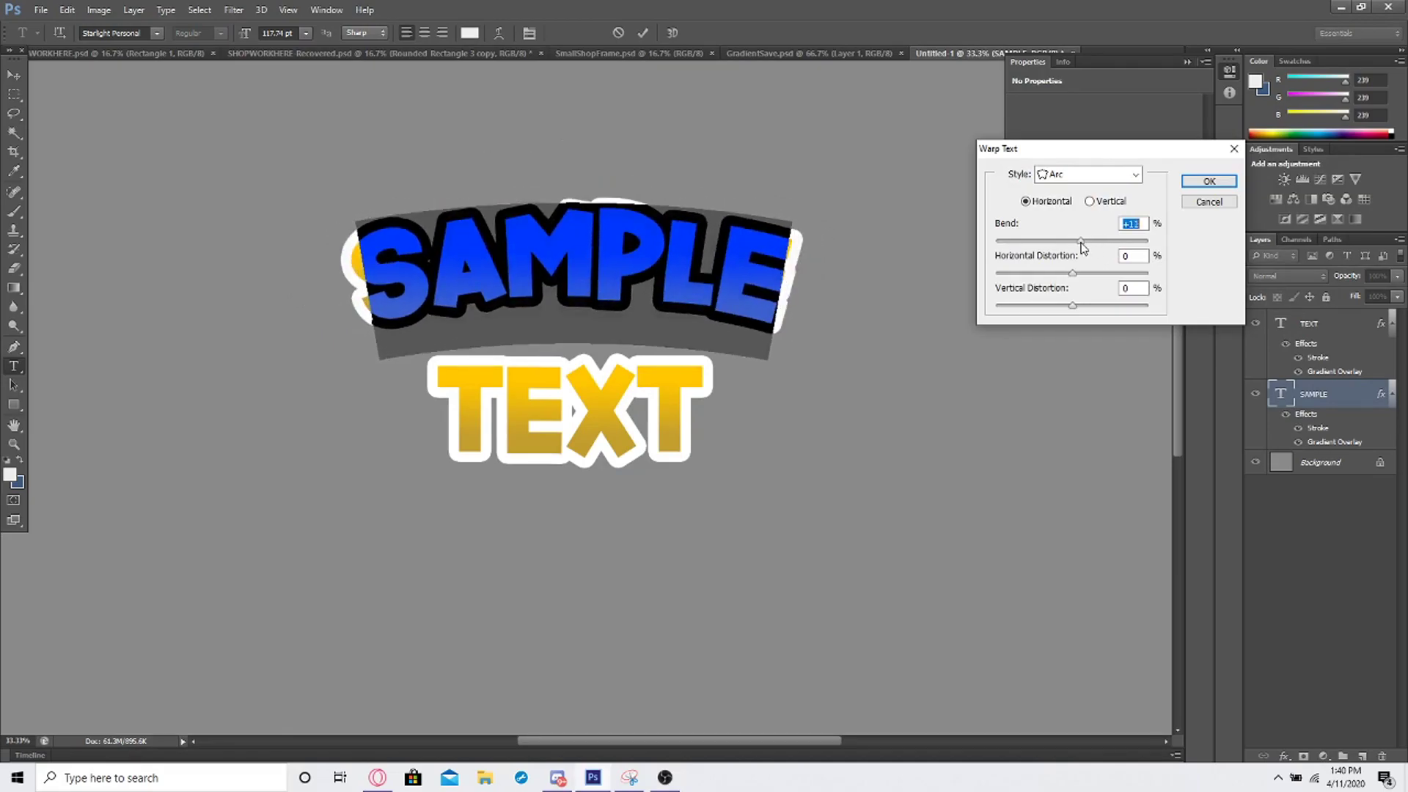
{"action": "mouse_move", "coordinate": [1083, 247]}
{"action": "left_mouse_down"}
{"action": "mouse_move", "coordinate": [944, 251]}
{"action": "mouse_move", "coordinate": [1267, 239]}
{"action": "mouse_move", "coordinate": [1041, 282]}
{"action": "mouse_move", "coordinate": [1120, 257]}
{"action": "mouse_move", "coordinate": [1088, 251]}
{"action": "left_mouse_up"}
{"action": "left_click", "coordinate": [1208, 181]}
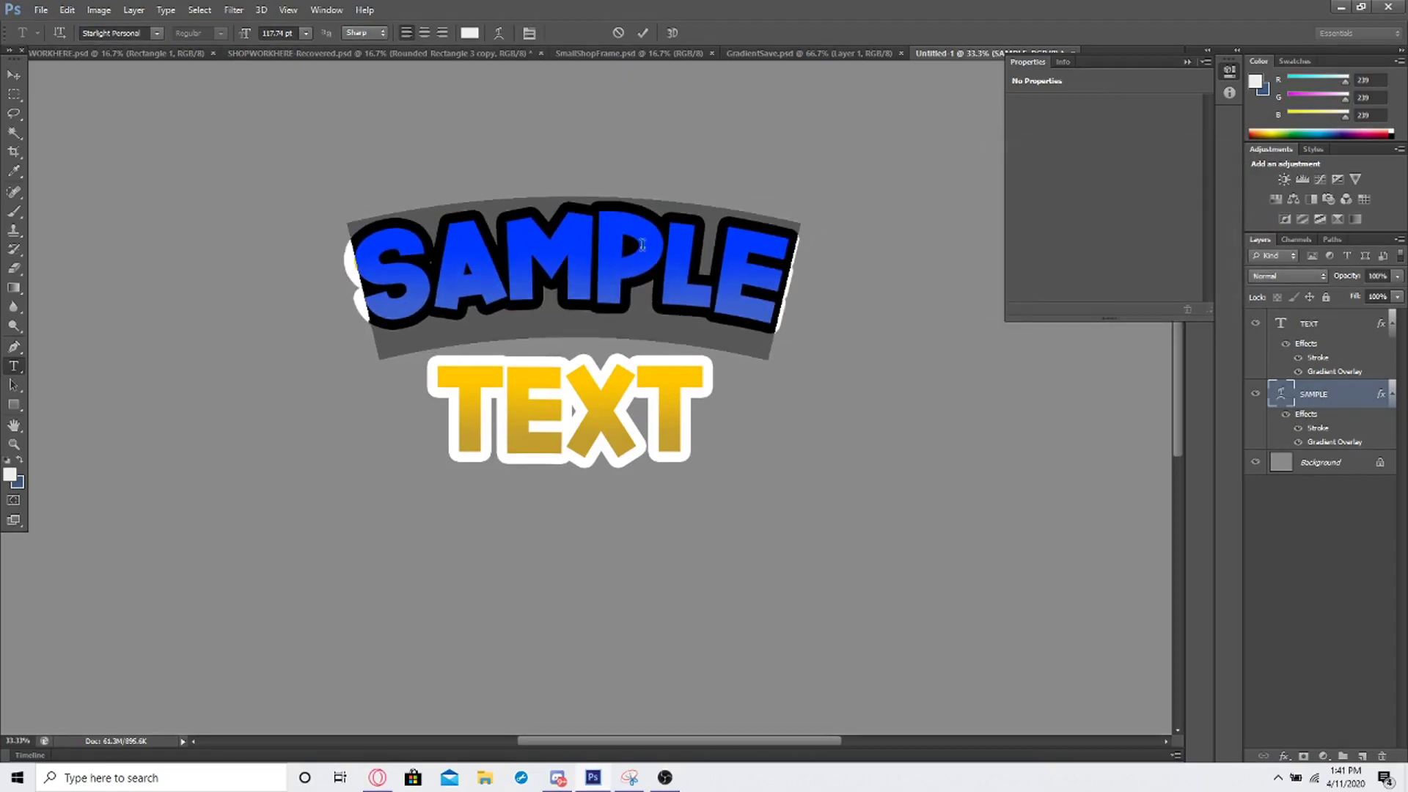
{"action": "left_click", "coordinate": [14, 75]}
{"action": "left_click_drag", "start_coordinate": [607, 242], "coordinate": [620, 260]}
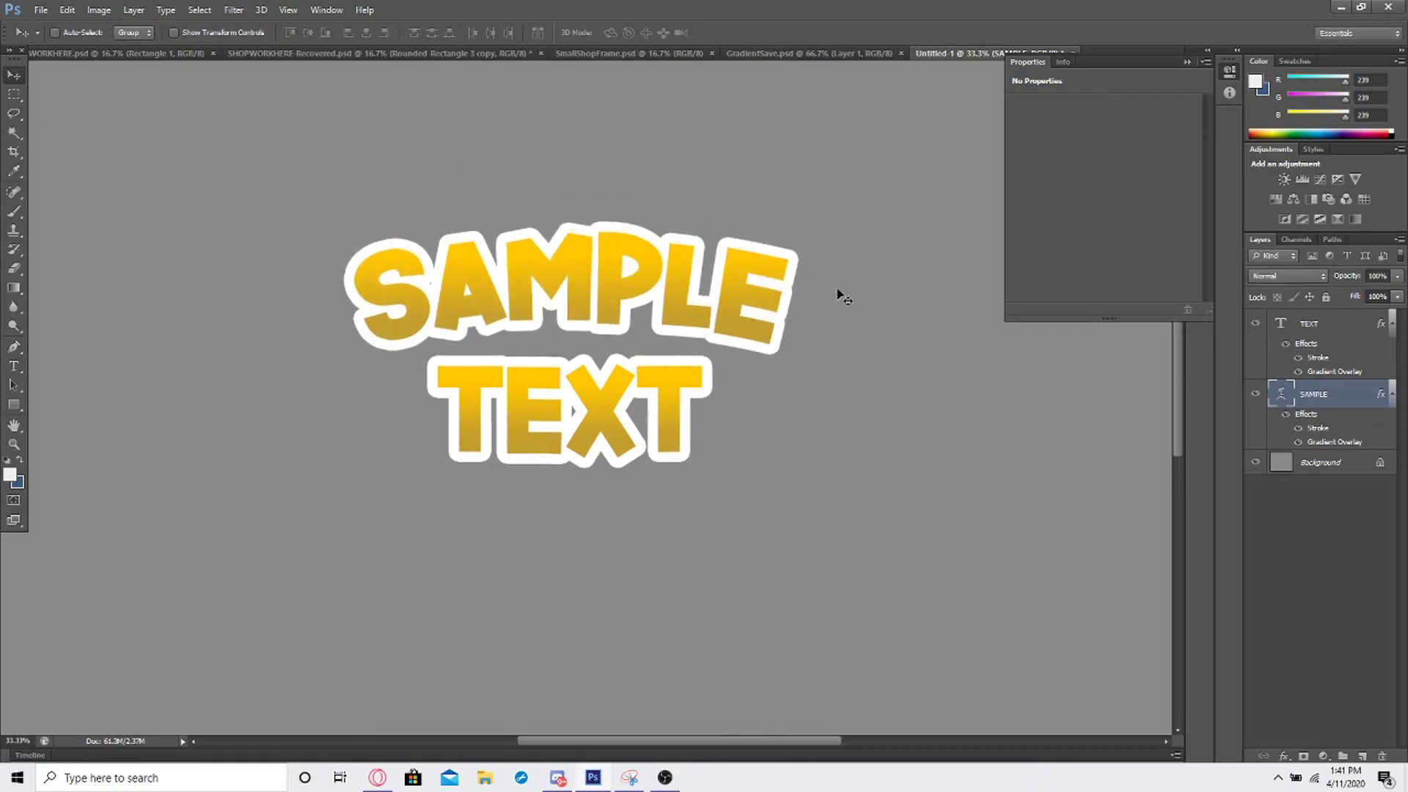
- Zoom to frame the SAMPLE TEXT artwork and open the SAMPLE layer's context menu
{"action": "key", "text": "ctrl+minus"}
{"action": "key", "text": "ctrl+minus"}
{"action": "key", "text": "ctrl+minus"}
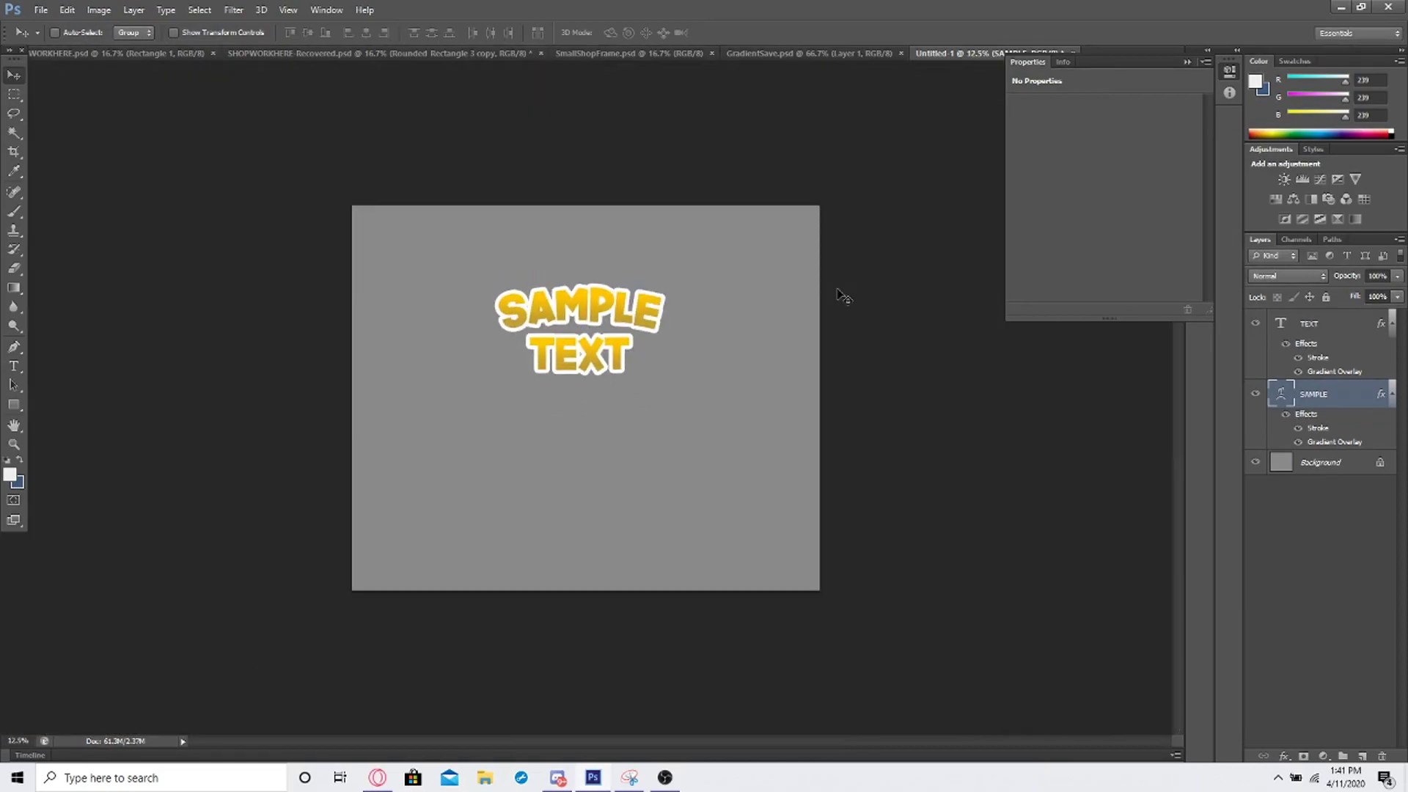
{"action": "key", "text": "ctrl+plus"}
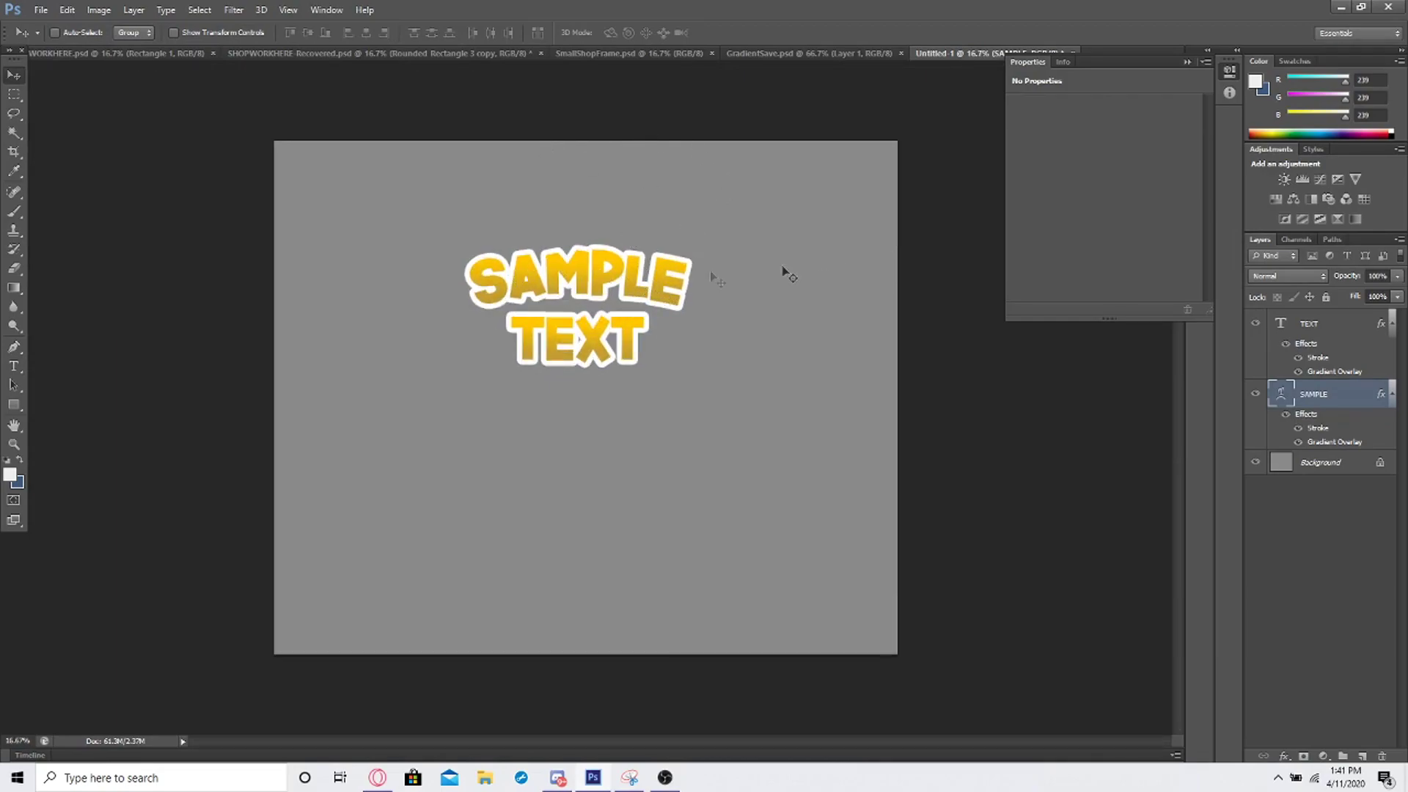
{"action": "key", "text": "ctrl+plus"}
{"action": "key", "text": "ctrl+plus"}
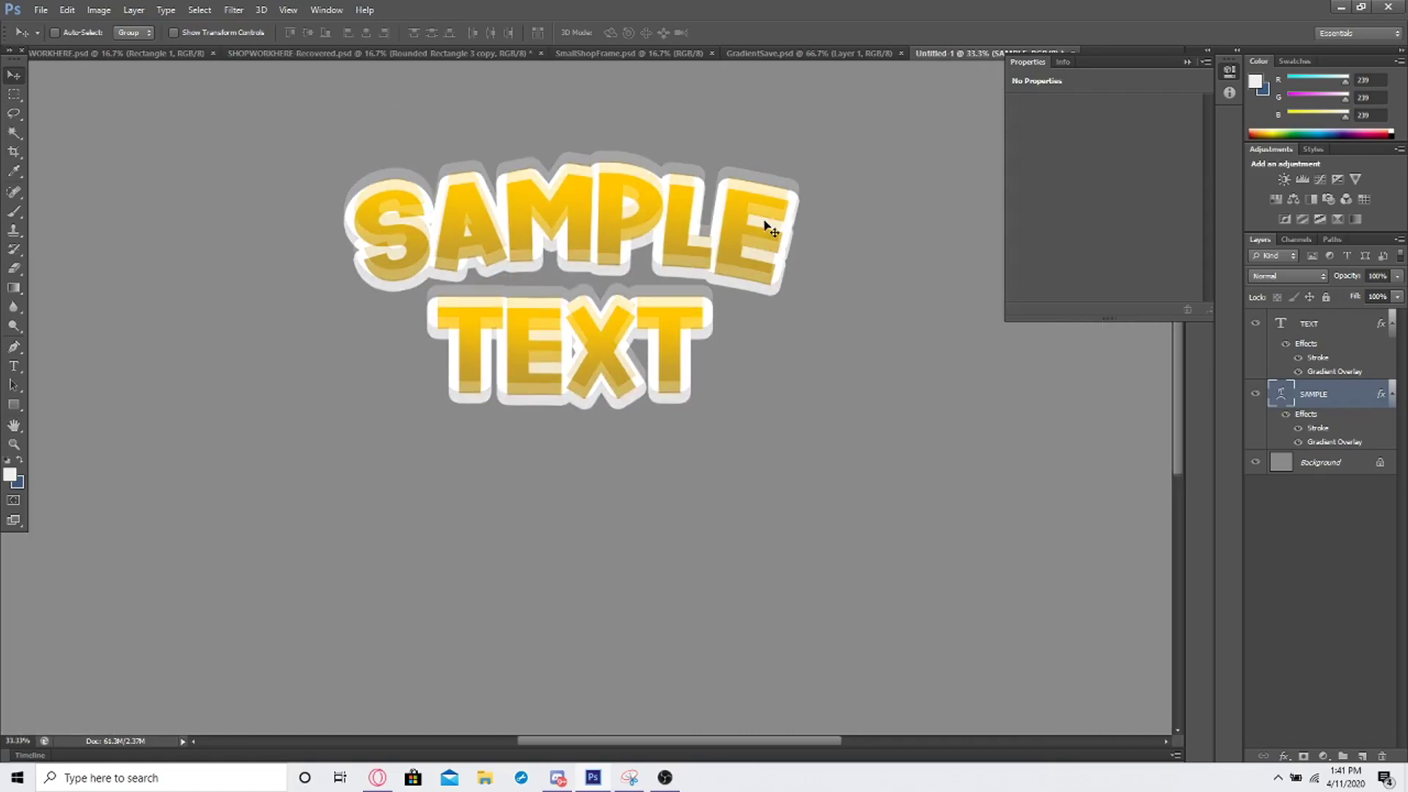
{"action": "right_click", "coordinate": [1318, 393]}
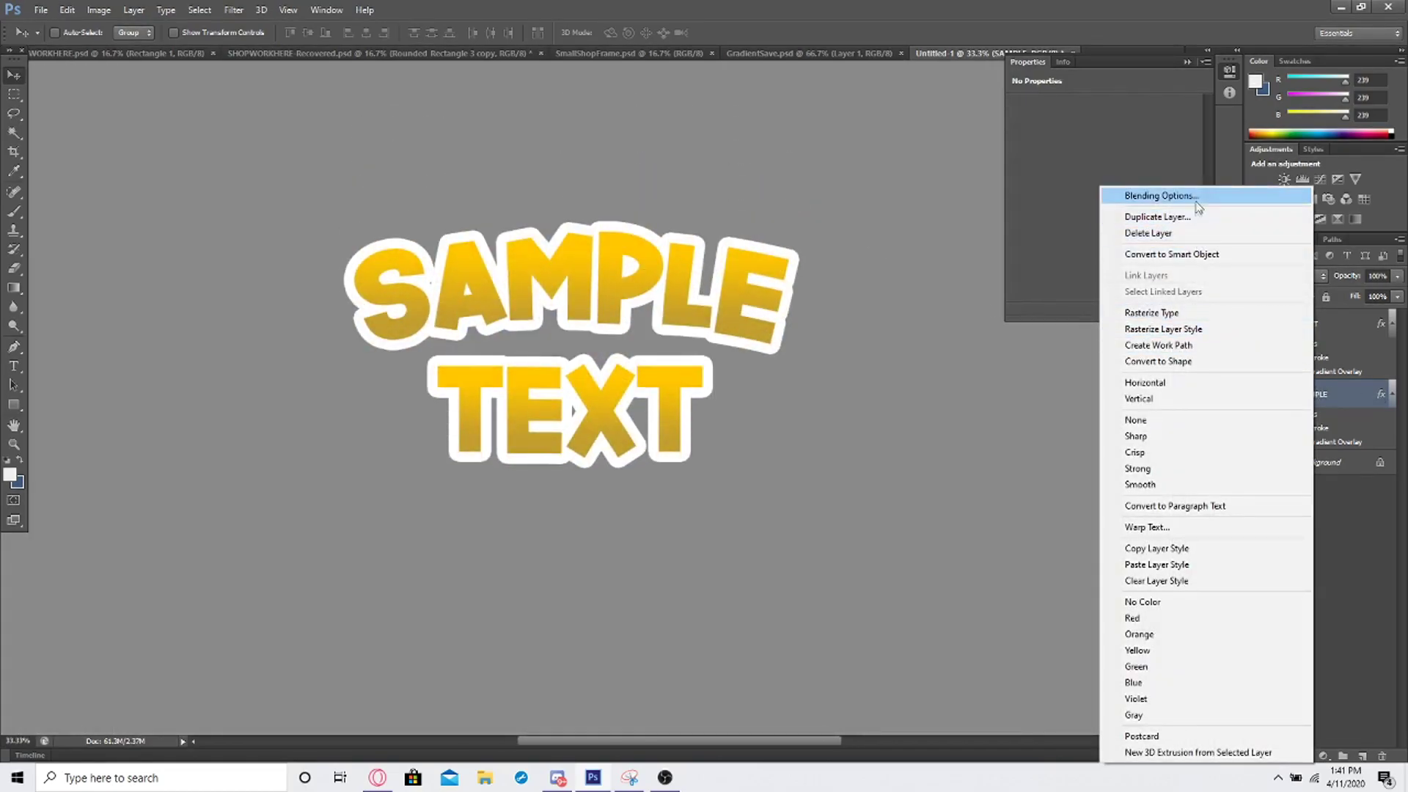
- Add a drop shadow to SAMPLE at 90° with distance 89, spread 100, size 35
{"action": "left_click", "coordinate": [1218, 197]}
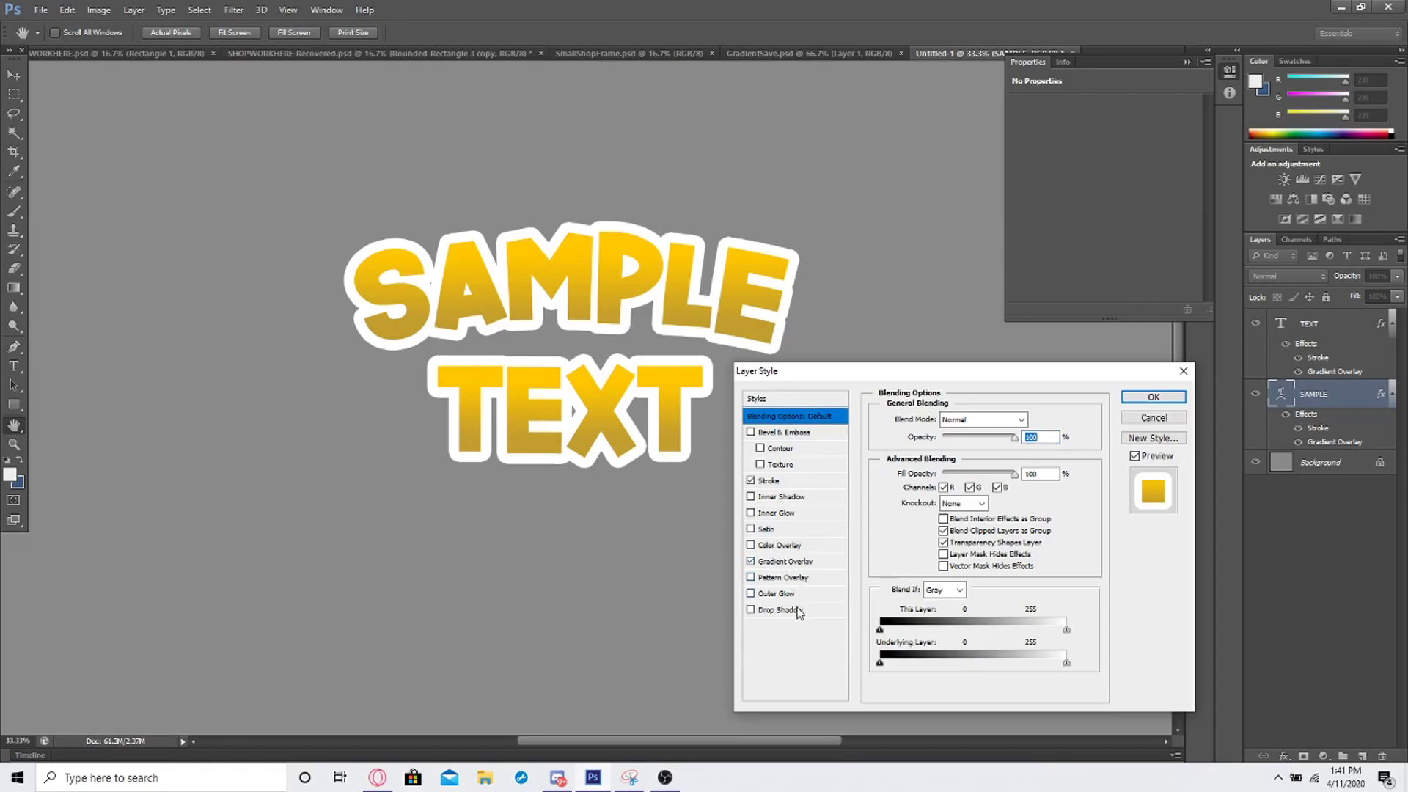
{"action": "left_click", "coordinate": [798, 610]}
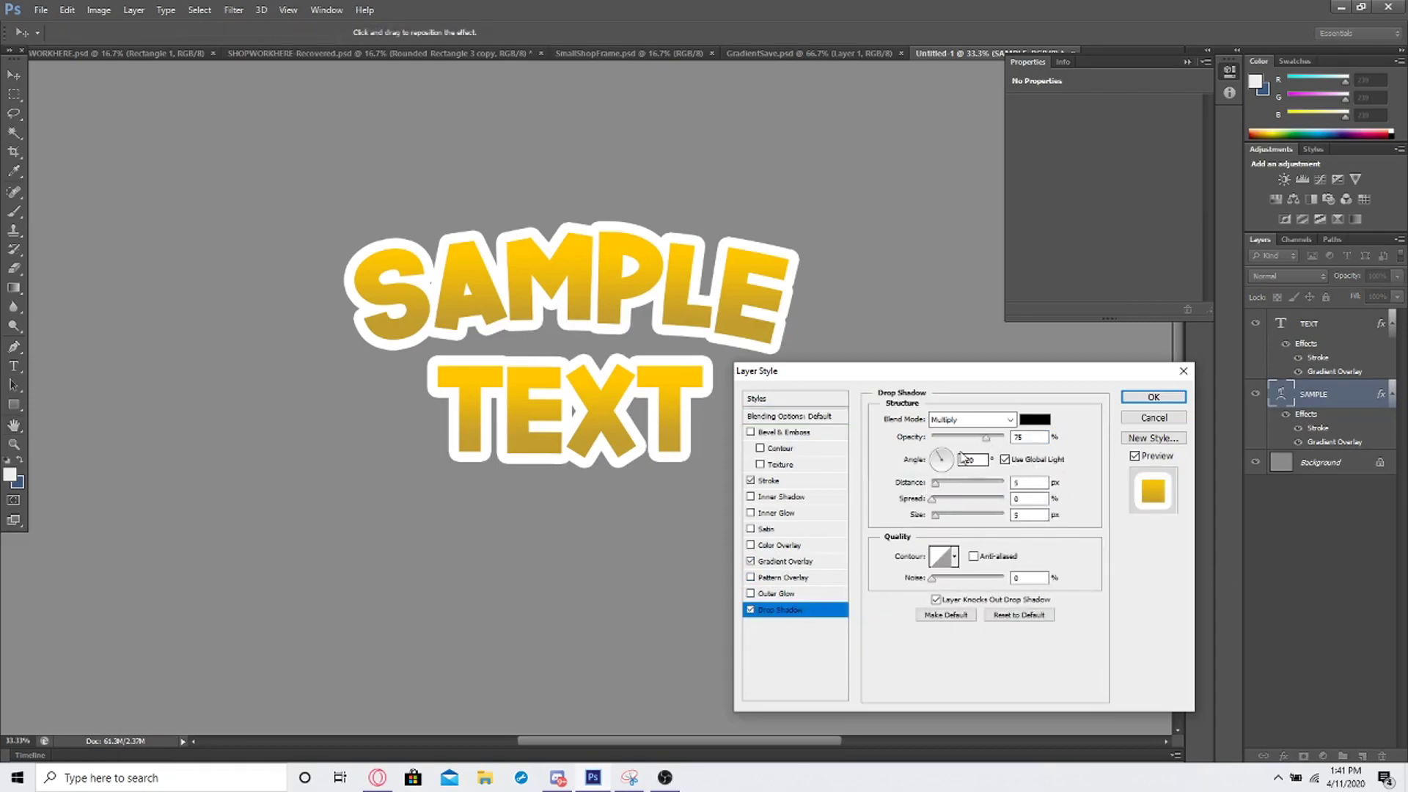
{"action": "left_click_drag", "start_coordinate": [948, 466], "coordinate": [944, 437]}
{"action": "left_click_drag", "start_coordinate": [936, 514], "coordinate": [1017, 503]}
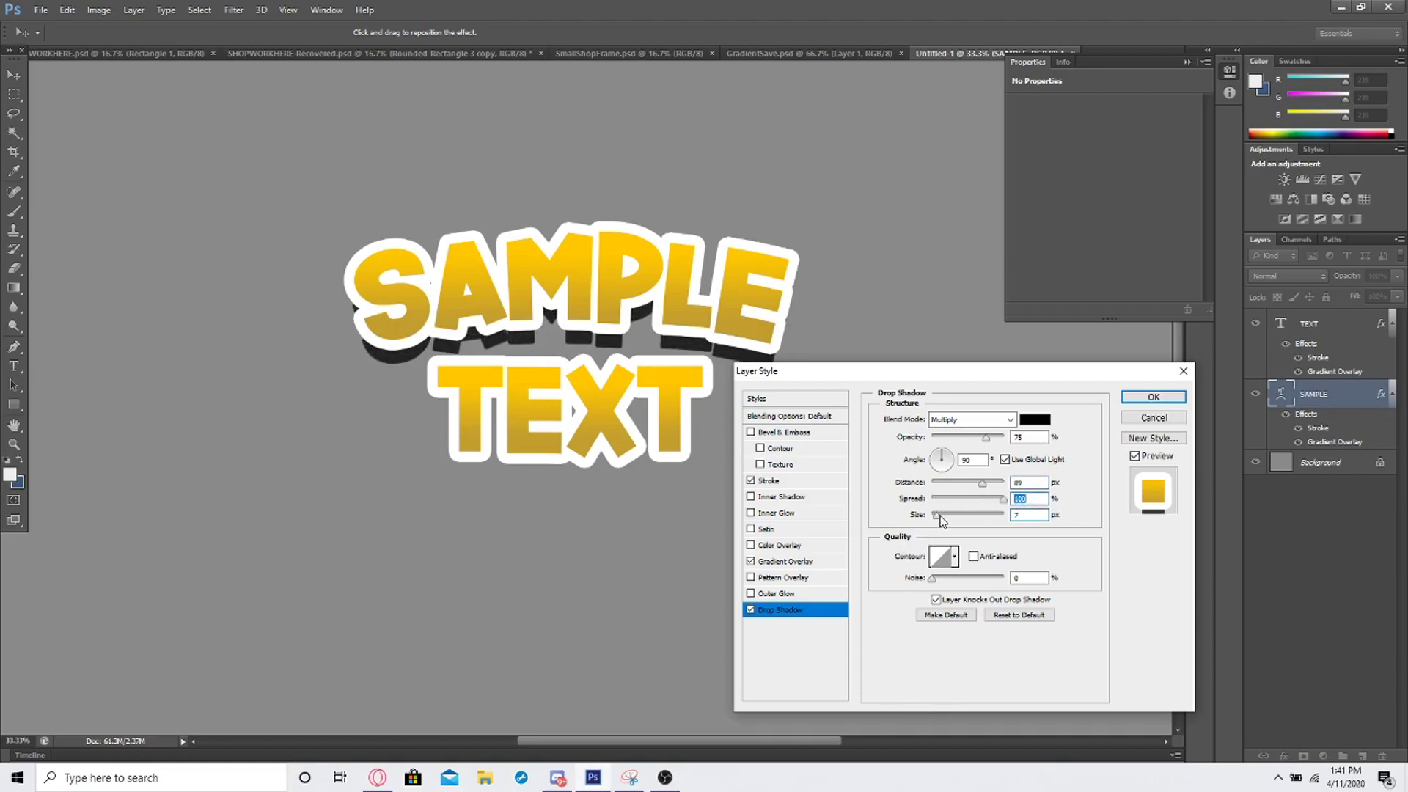
{"action": "mouse_move", "coordinate": [942, 520]}
{"action": "left_mouse_down"}
{"action": "mouse_move", "coordinate": [1053, 519]}
{"action": "mouse_move", "coordinate": [922, 520]}
{"action": "mouse_move", "coordinate": [946, 523]}
{"action": "left_mouse_up"}
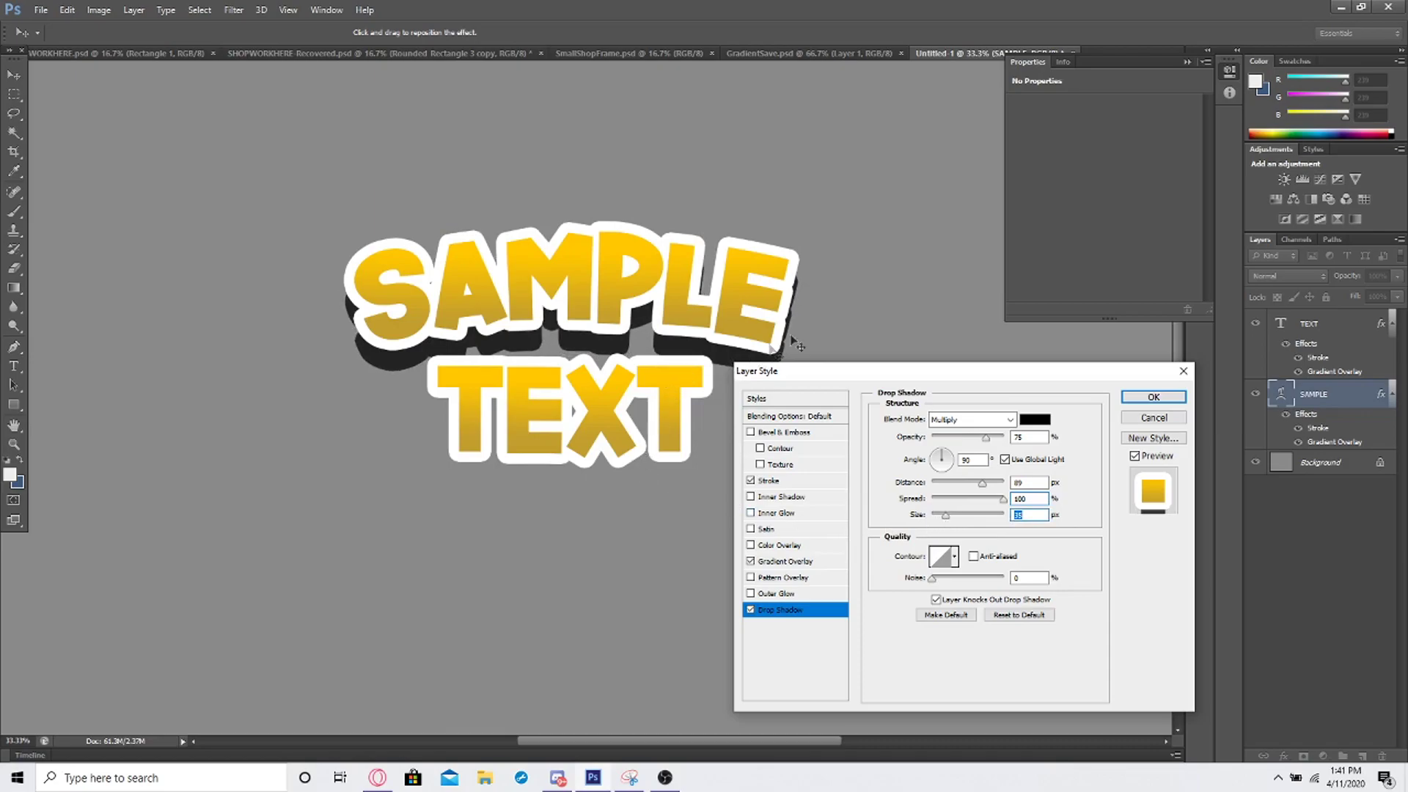
{"action": "left_click_drag", "start_coordinate": [851, 378], "coordinate": [940, 415]}
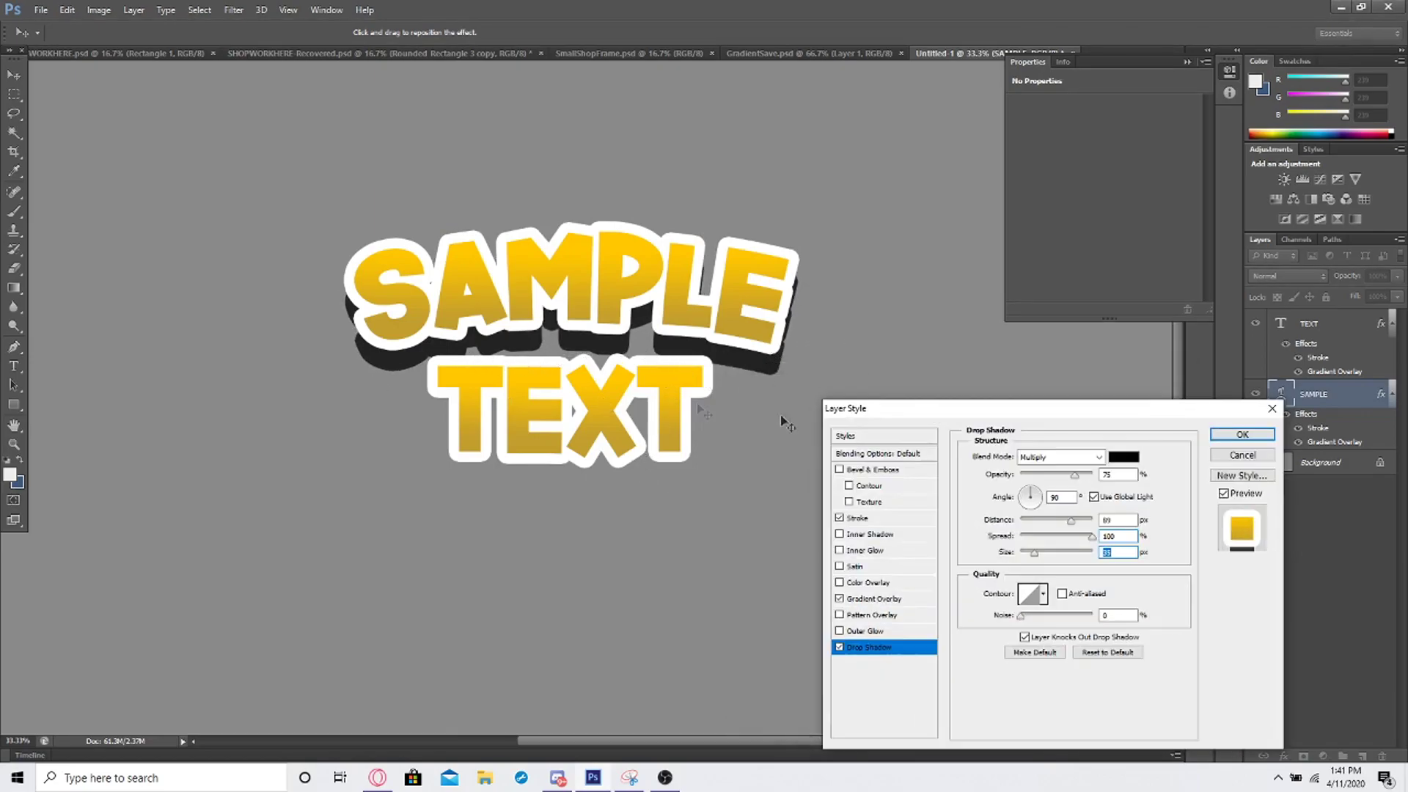
- Make the shadow colour light grey and apply the layer style
{"action": "left_click", "coordinate": [1132, 455]}
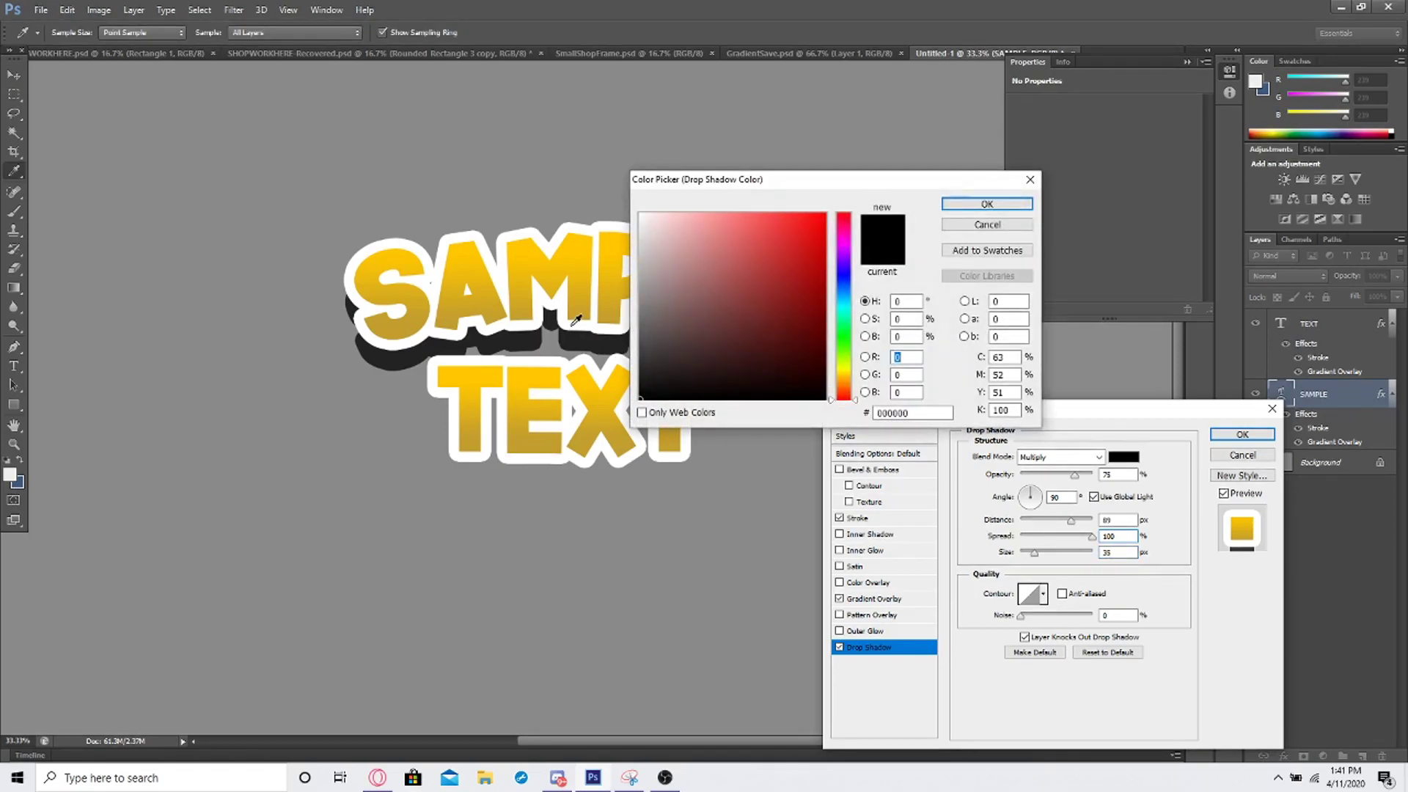
{"action": "left_click", "coordinate": [576, 323]}
{"action": "left_click_drag", "start_coordinate": [639, 228], "coordinate": [638, 246]}
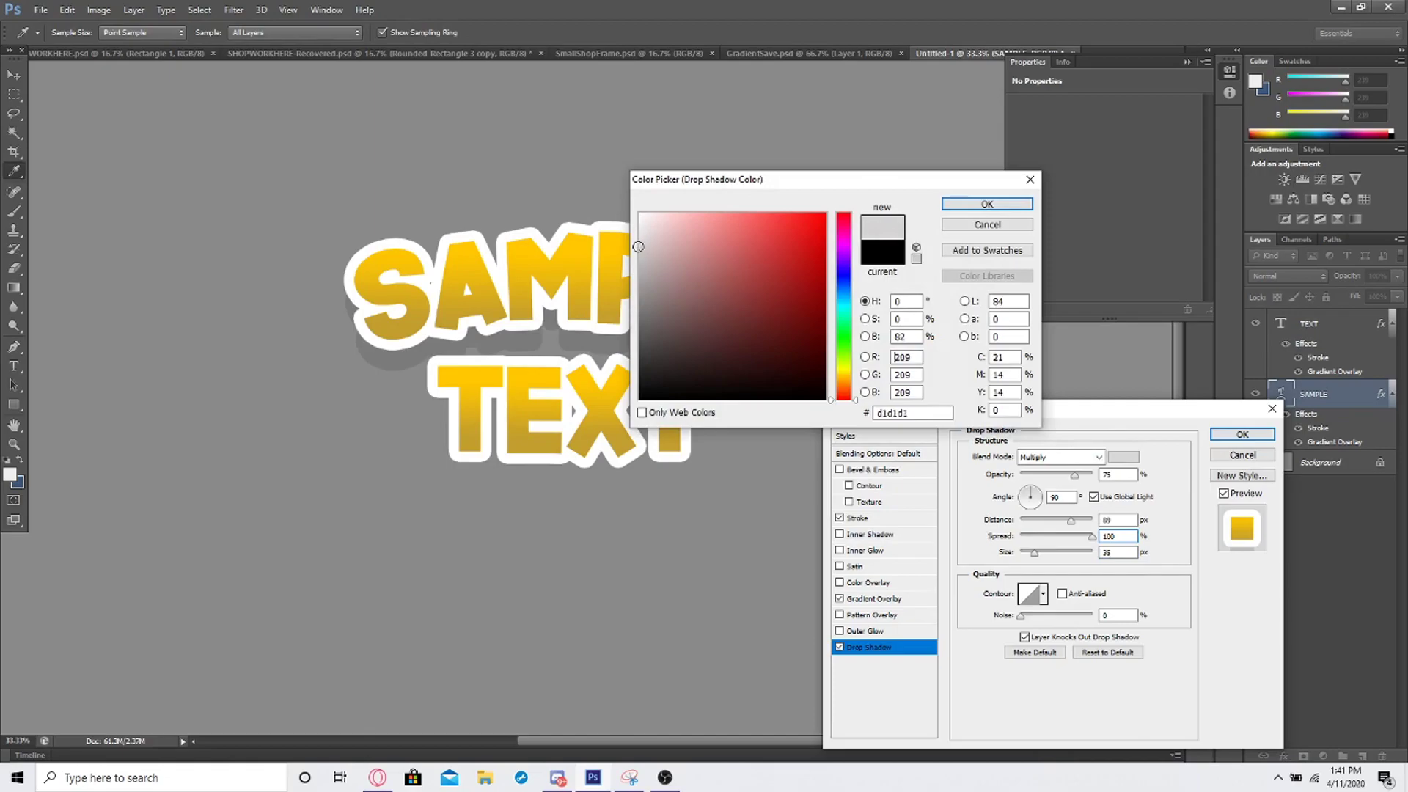
{"action": "left_click", "coordinate": [987, 203]}
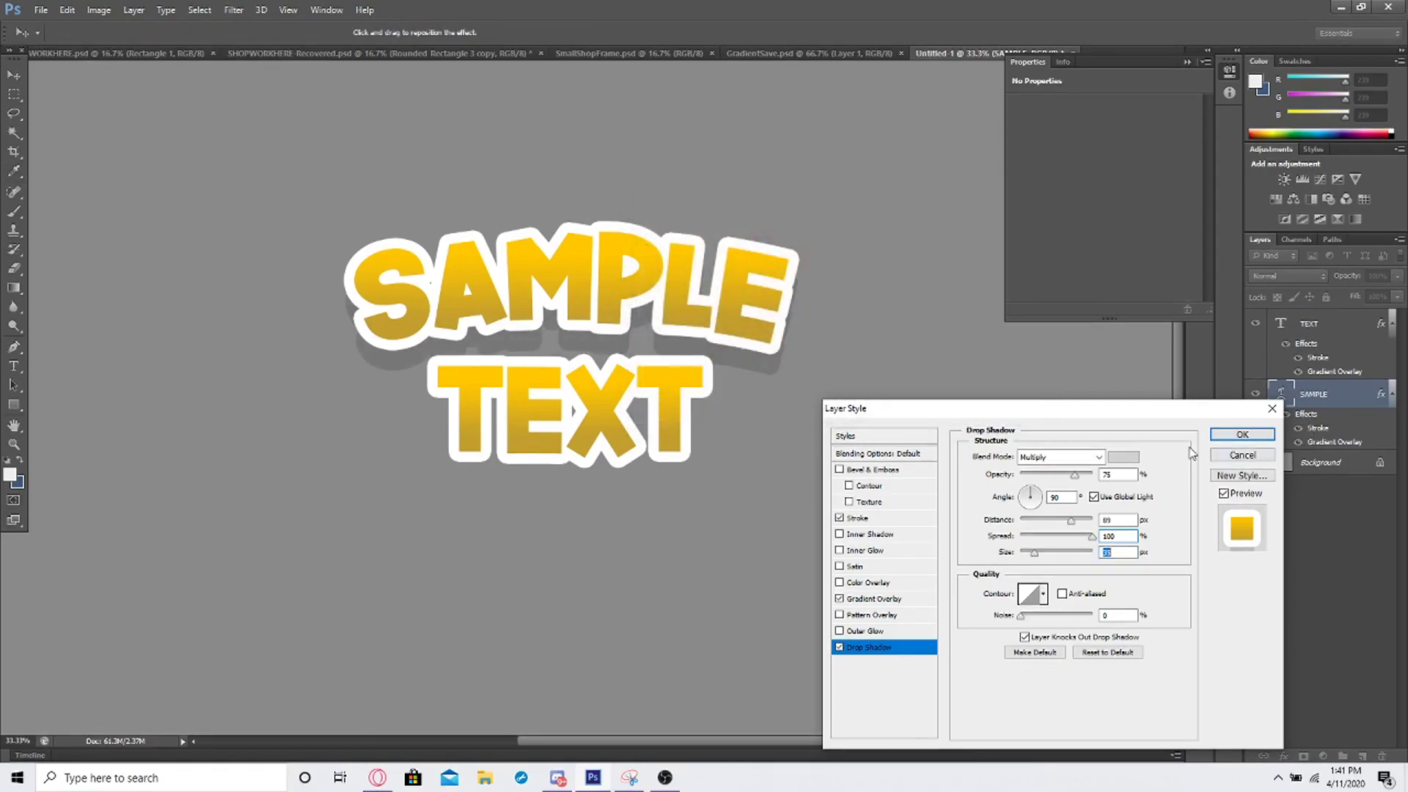
{"action": "left_click", "coordinate": [1247, 437]}
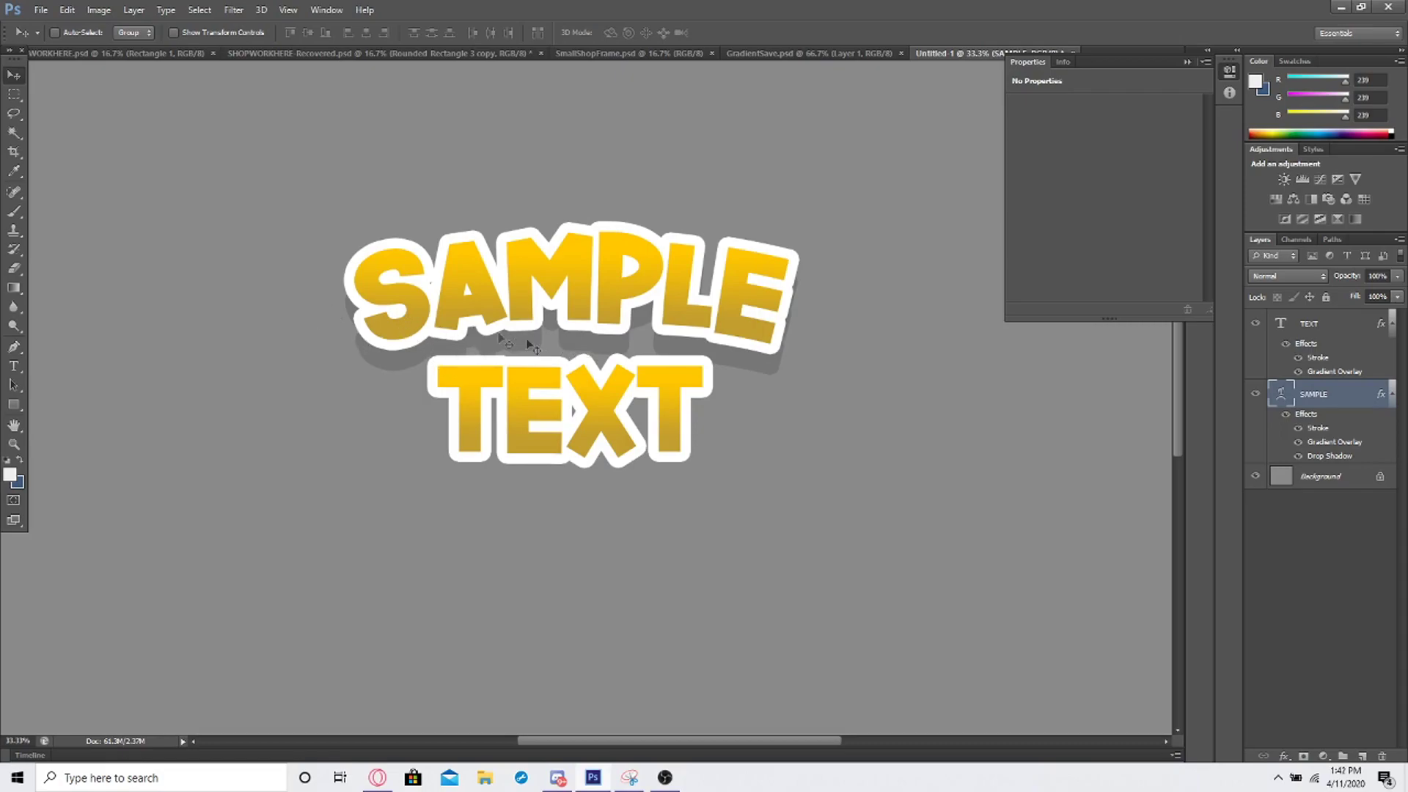
- Toggle the grey background's visibility to inspect SAMPLE's shadow
{"action": "right_click", "coordinate": [1354, 394]}
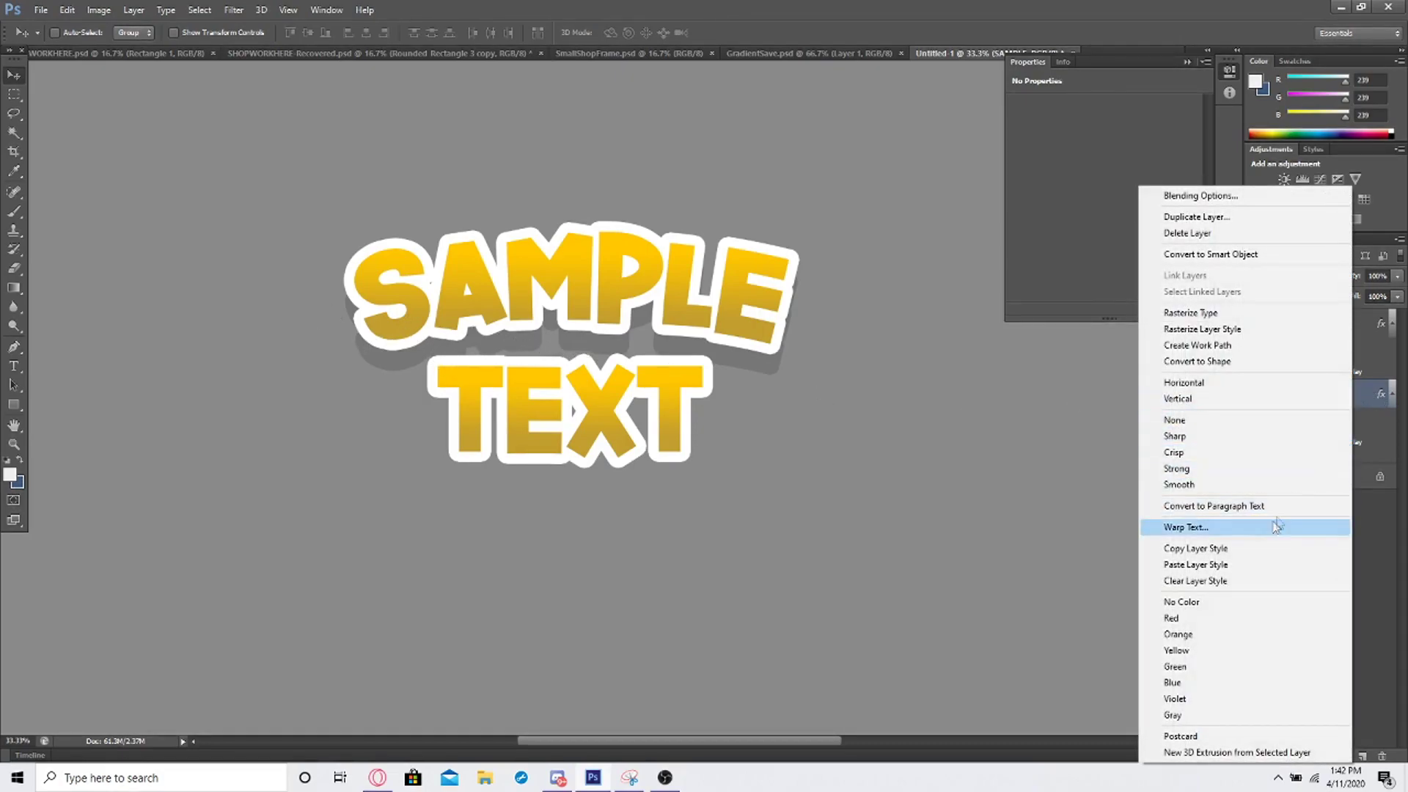
{"action": "left_click", "coordinate": [1174, 548]}
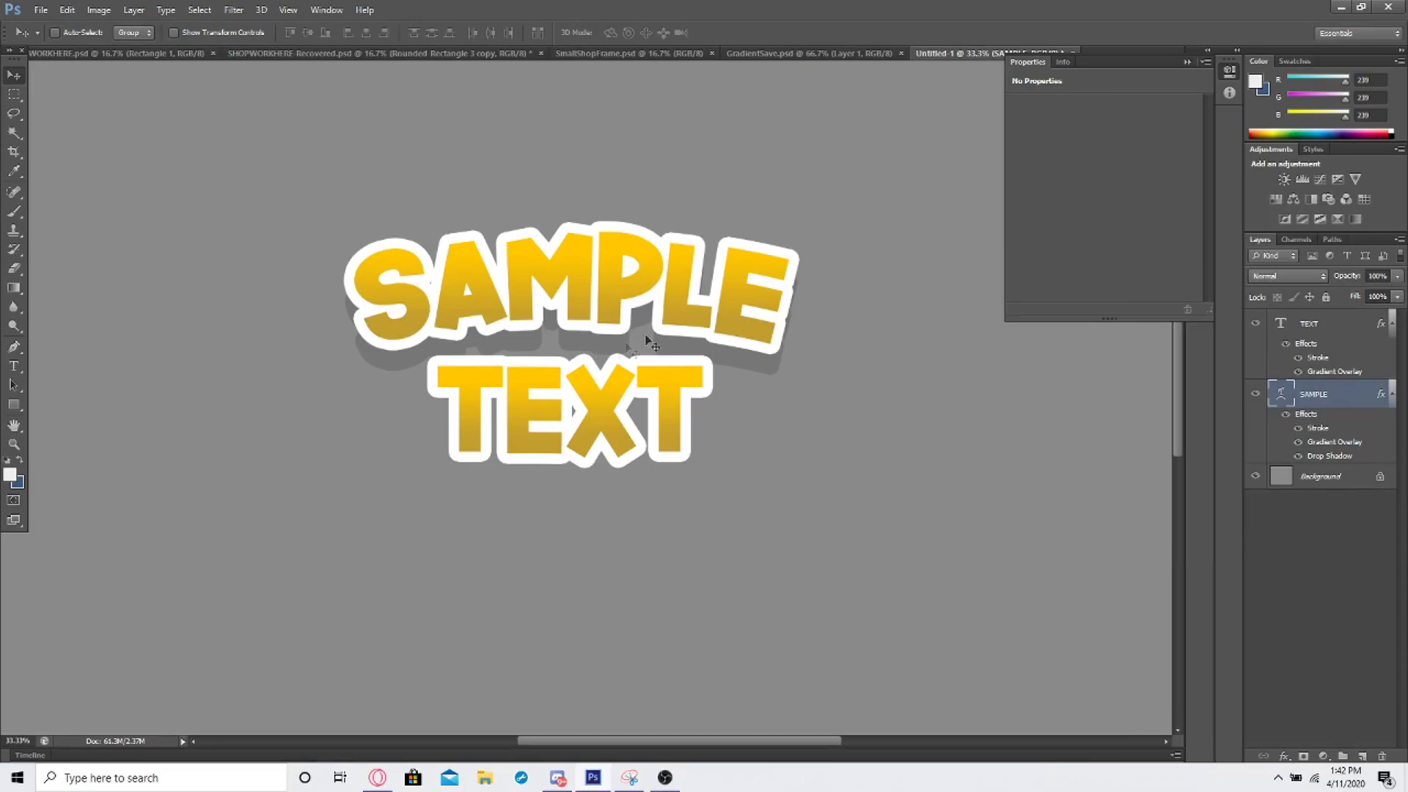
{"action": "left_click", "coordinate": [1256, 477]}
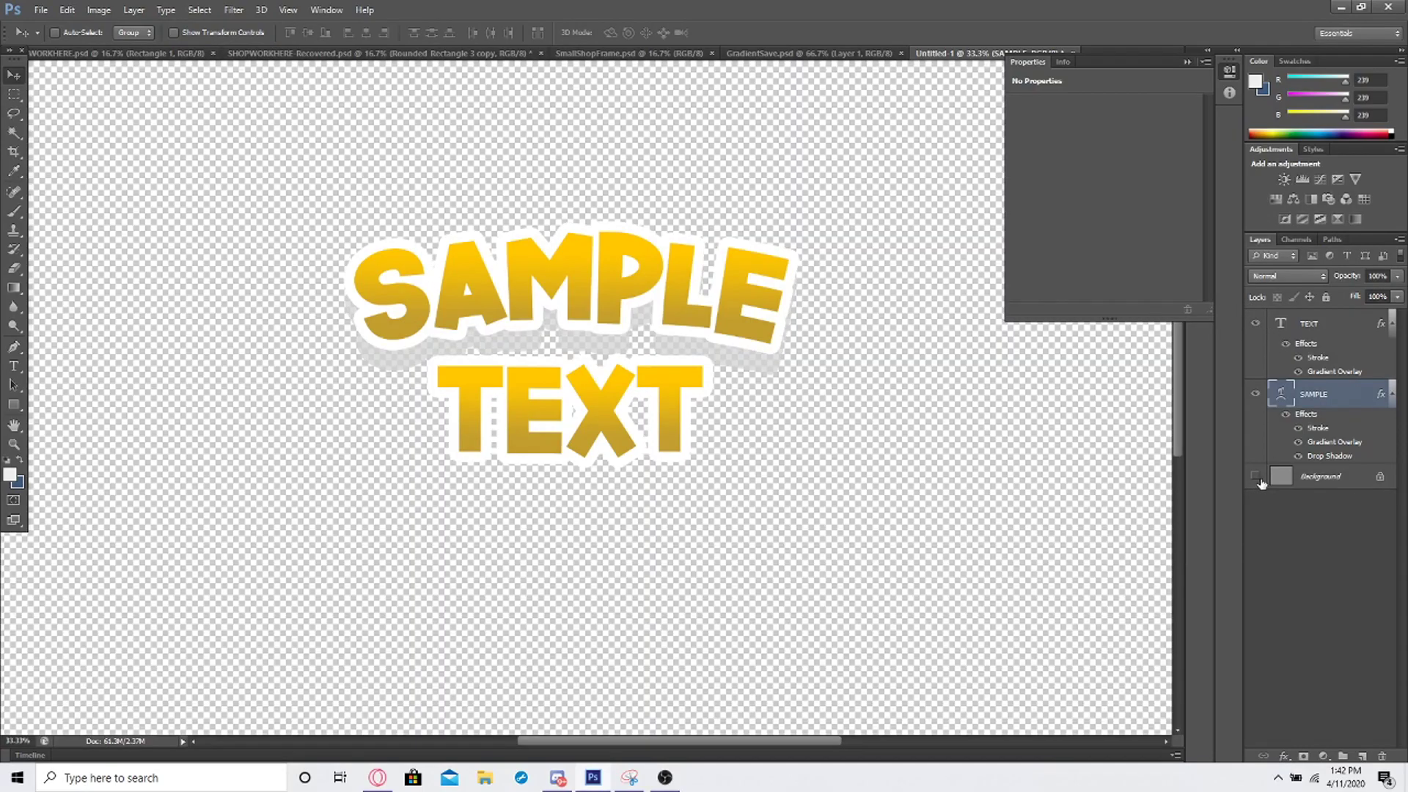
{"action": "left_click", "coordinate": [1255, 477]}
- Raise SAMPLE's drop shadow opacity to 100% and check it against the background
{"action": "right_click", "coordinate": [1350, 412]}
{"action": "left_click", "coordinate": [1221, 196]}
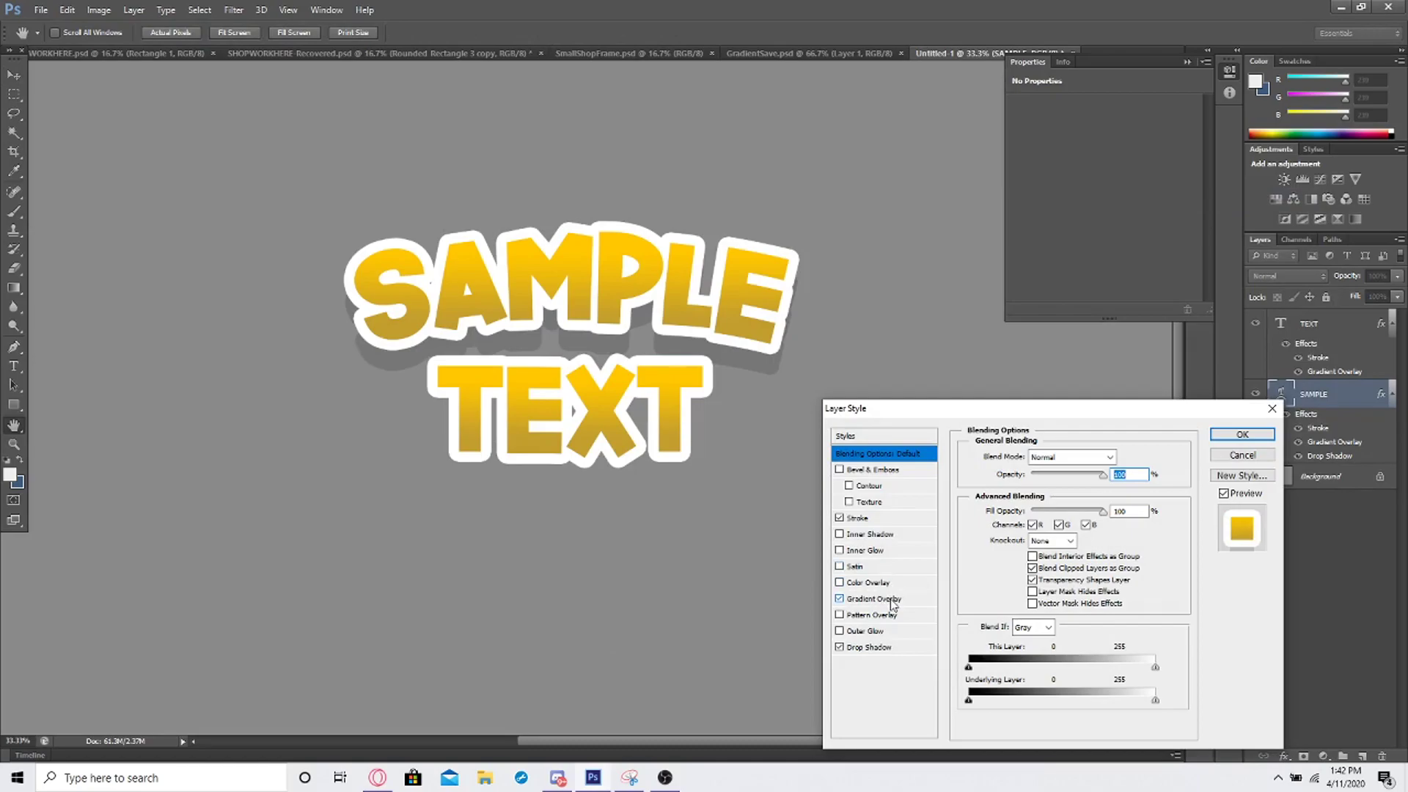
{"action": "left_click", "coordinate": [880, 648]}
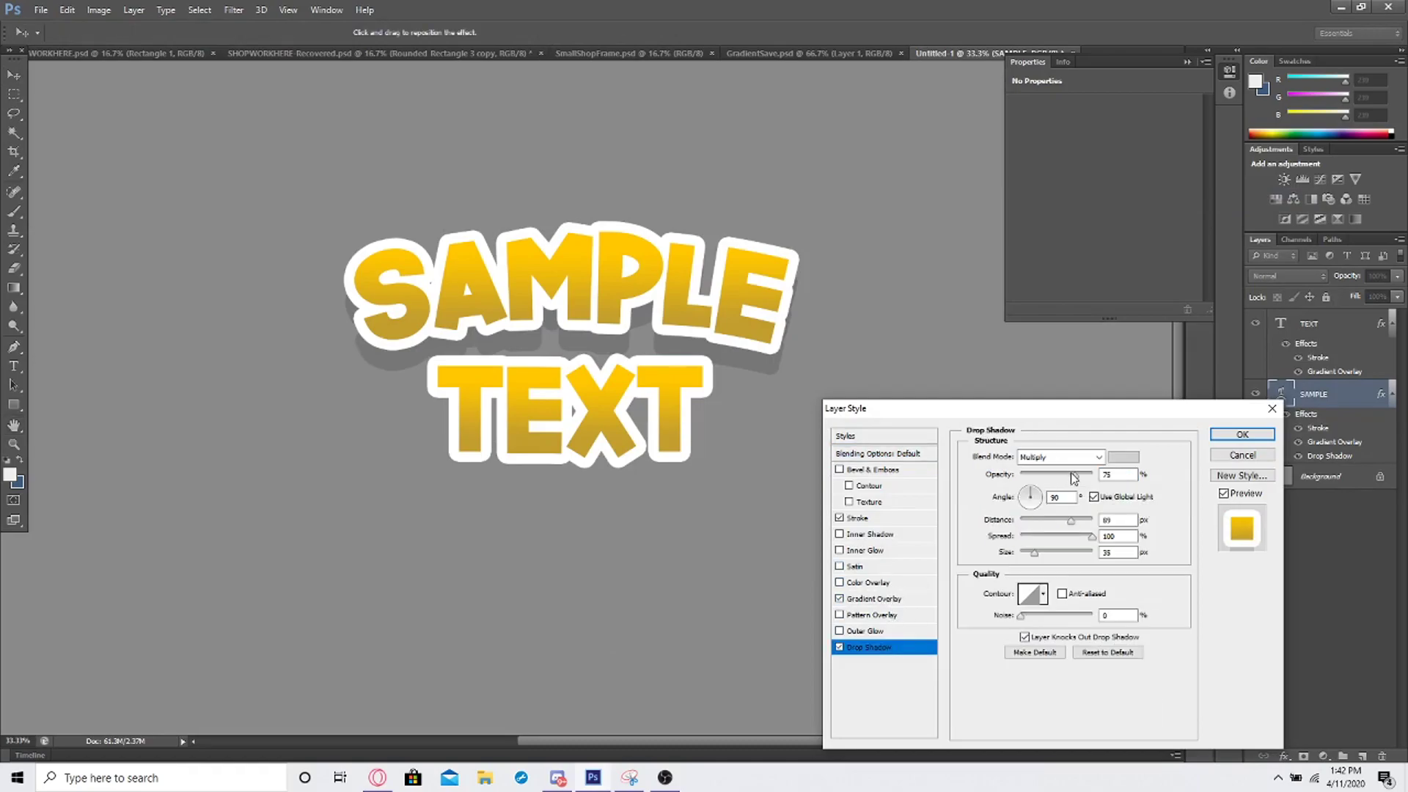
{"action": "left_click_drag", "start_coordinate": [1073, 478], "coordinate": [1096, 477]}
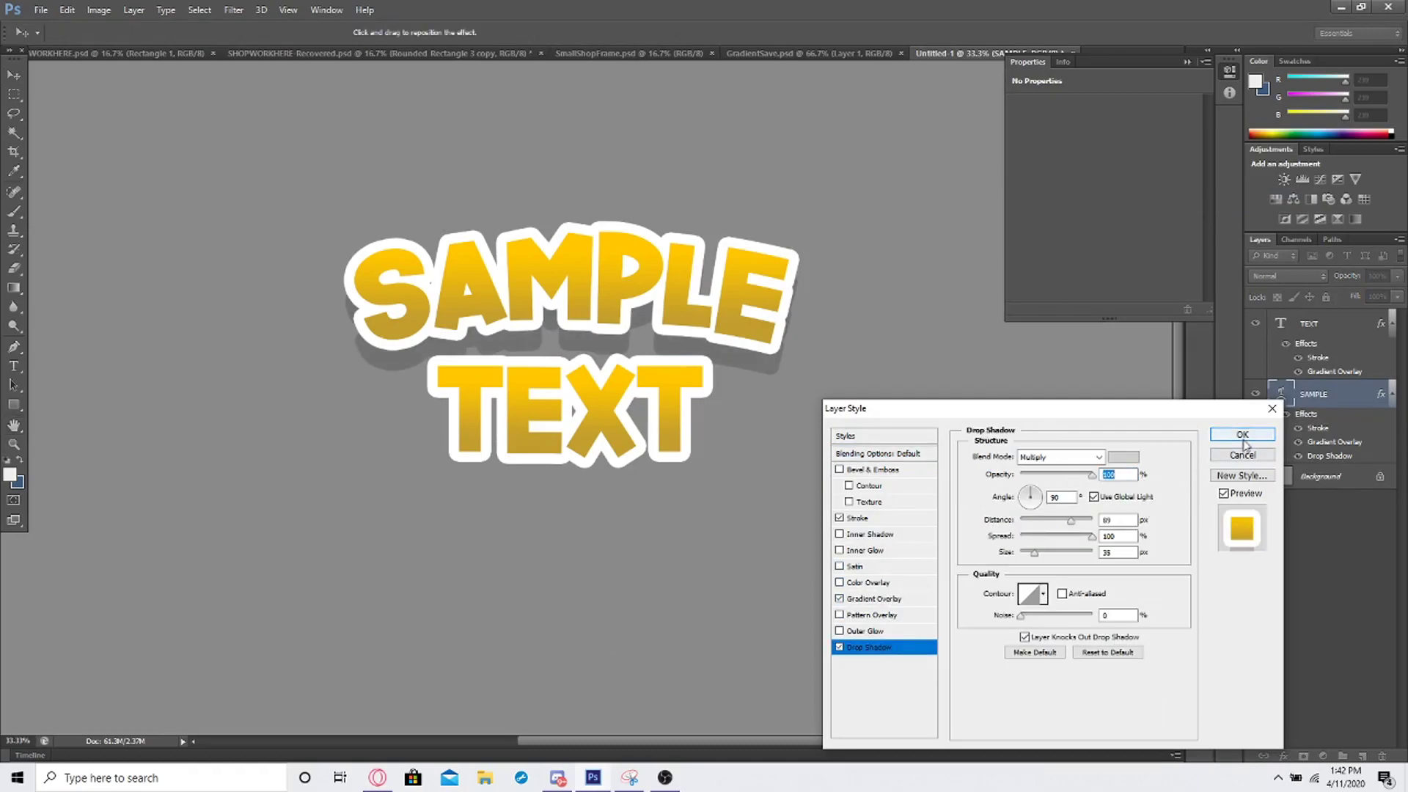
{"action": "left_click", "coordinate": [1242, 434]}
{"action": "left_click", "coordinate": [1255, 478]}
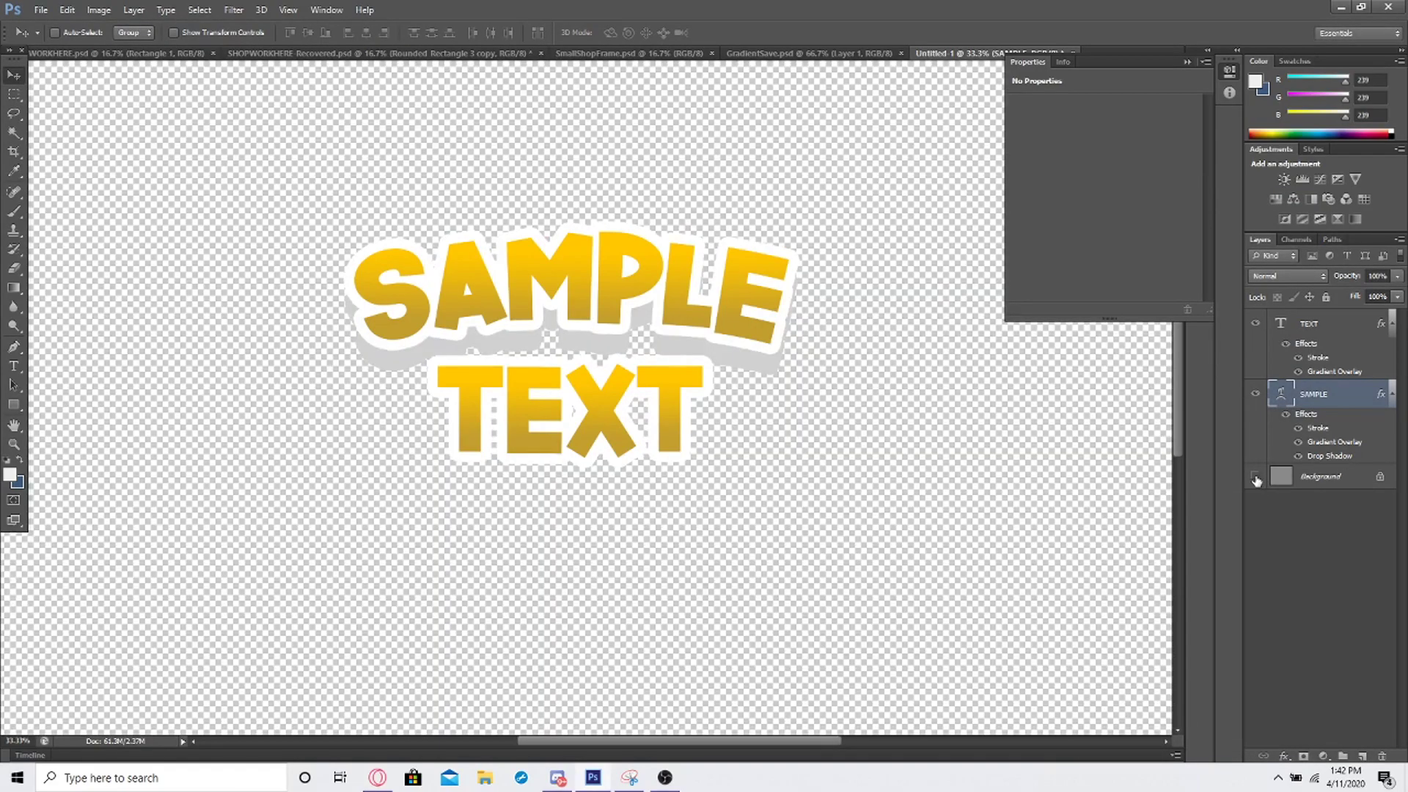
{"action": "left_click", "coordinate": [1256, 477]}
- Copy SAMPLE's stroke, gradient and drop shadow onto the TEXT layer, then nudge TEXT slightly lower
{"action": "right_click", "coordinate": [1312, 396]}
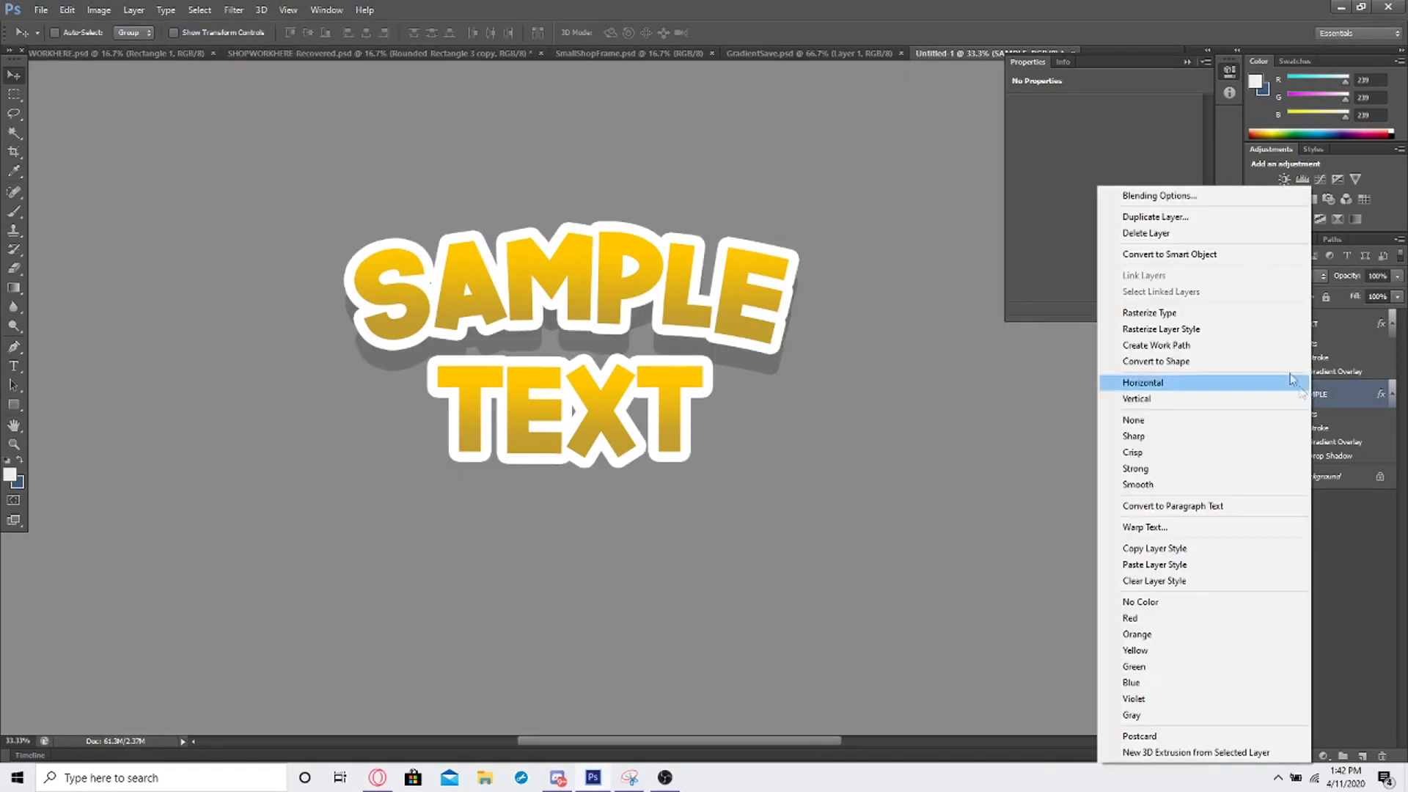
{"action": "left_click", "coordinate": [1176, 551]}
{"action": "left_click", "coordinate": [1331, 322]}
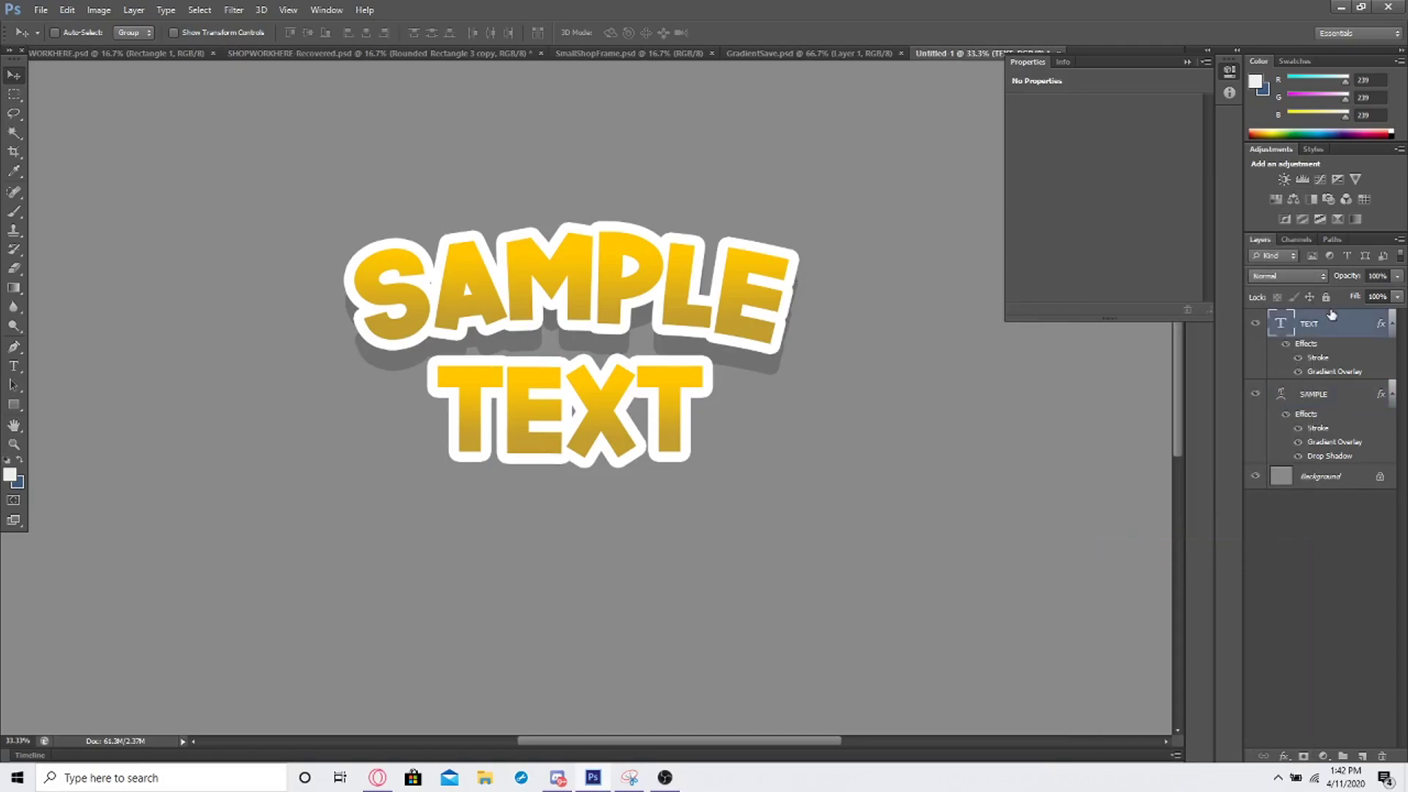
{"action": "right_click", "coordinate": [1330, 322]}
{"action": "left_click", "coordinate": [1174, 564]}
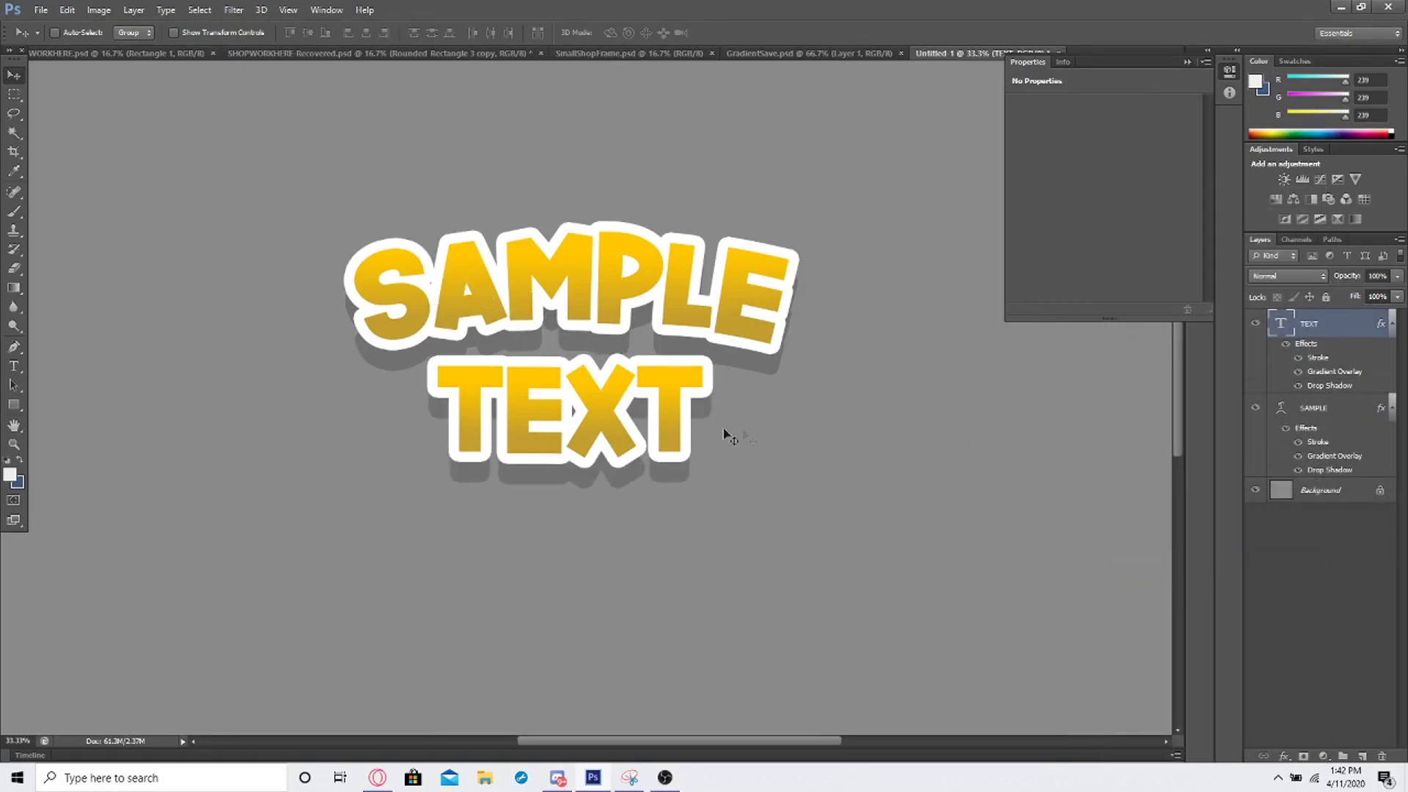
{"action": "left_click_drag", "start_coordinate": [652, 425], "coordinate": [654, 438]}
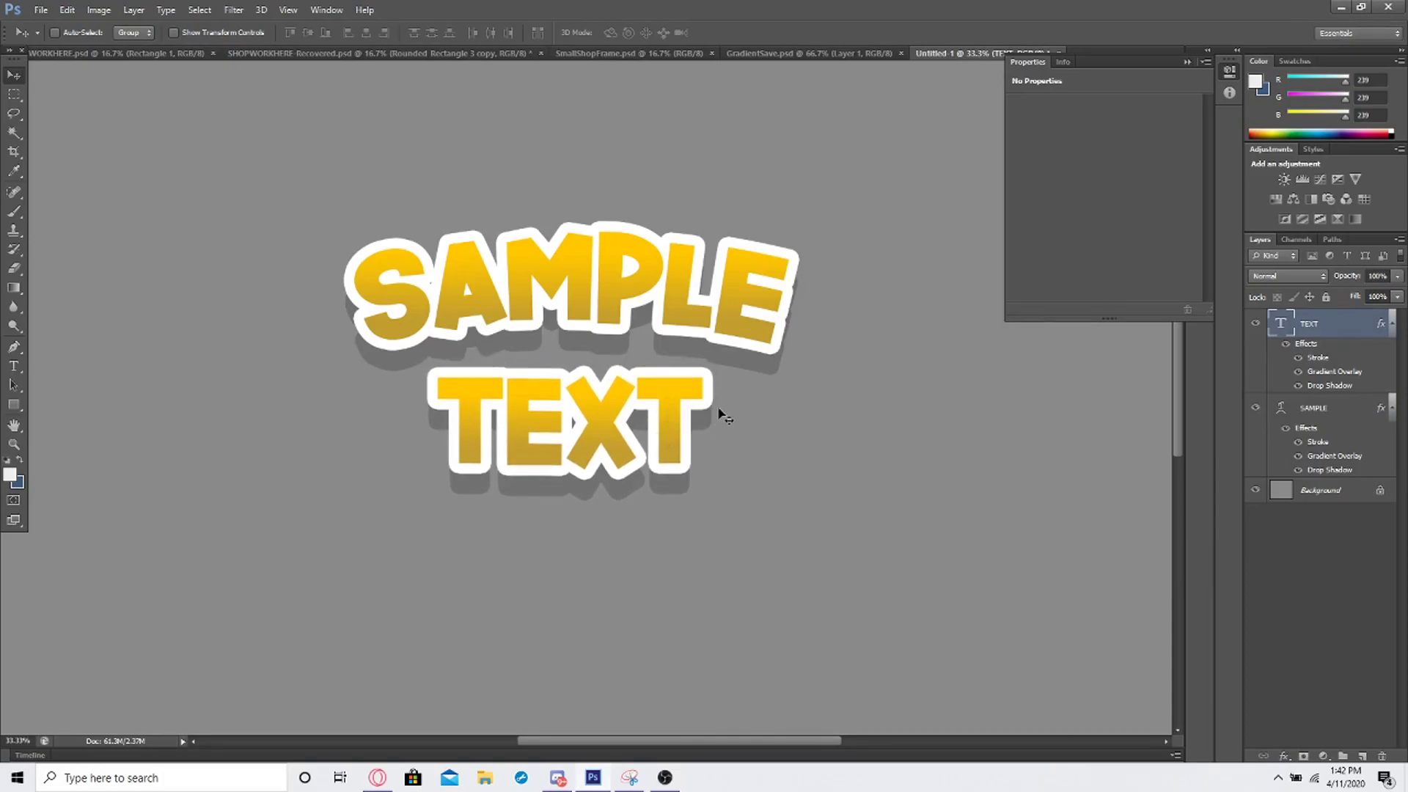
{"action": "key", "text": "ctrl+minus"}
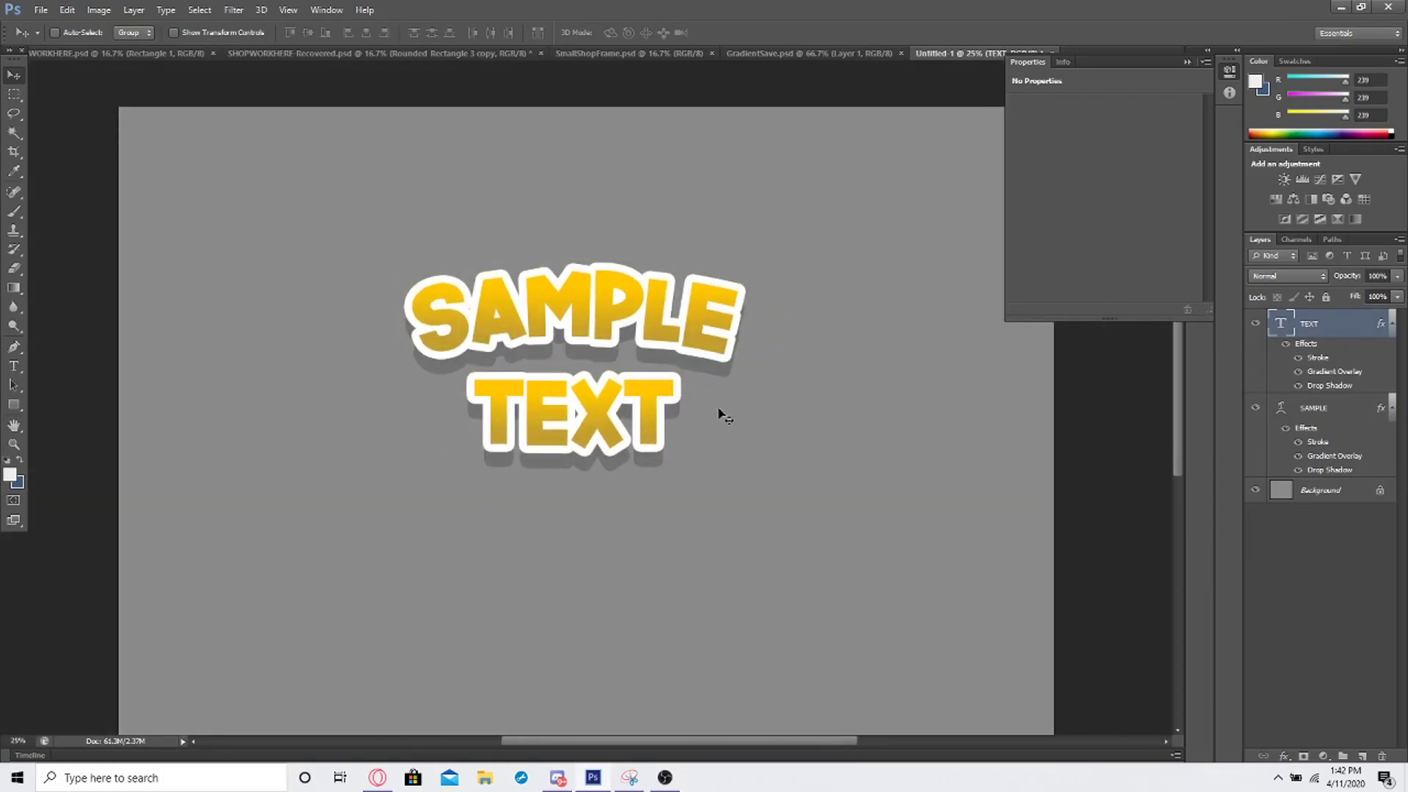